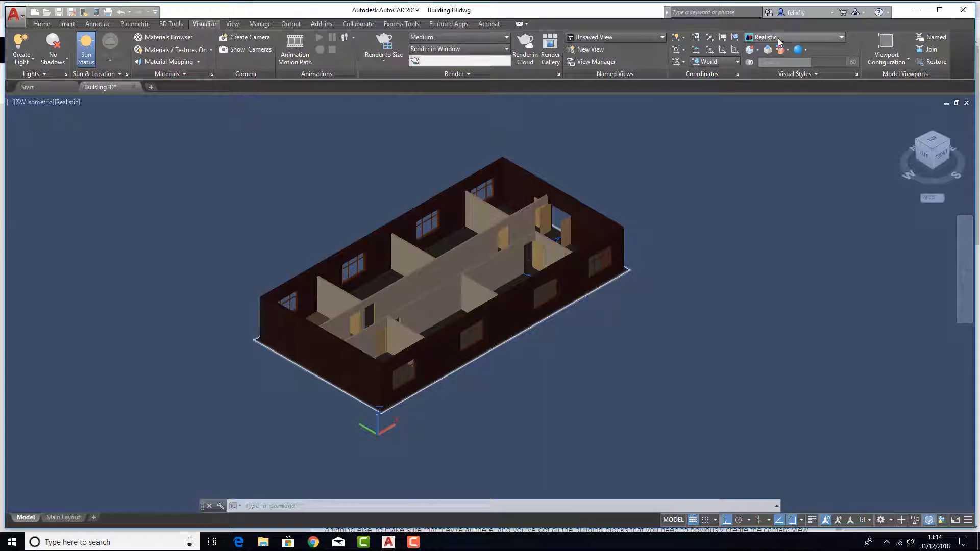
Switch the building model's visual style from Realistic to 2D Wireframe
left_click(840, 41)
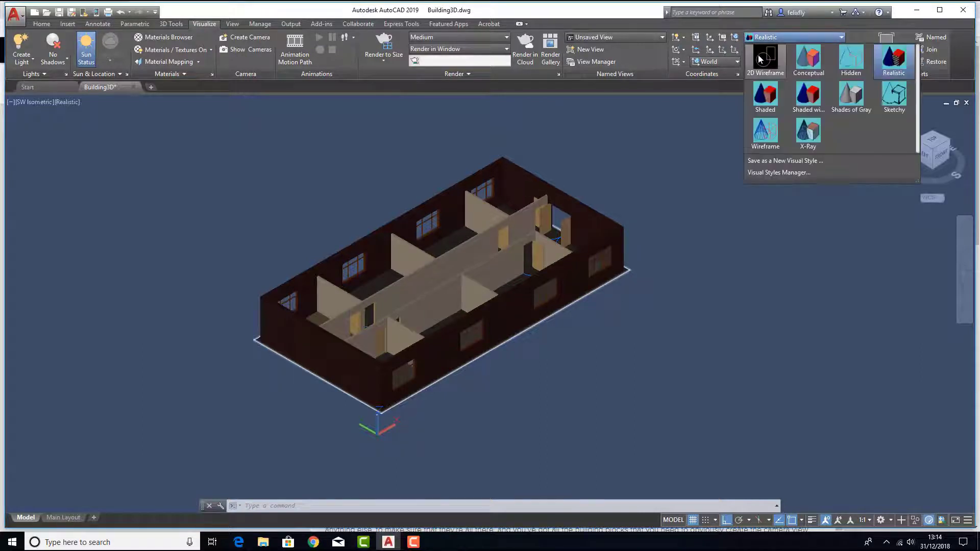
left_click(759, 50)
middle_click_drag(467, 342, 516, 325)
scroll(470, 250, "up", 2)
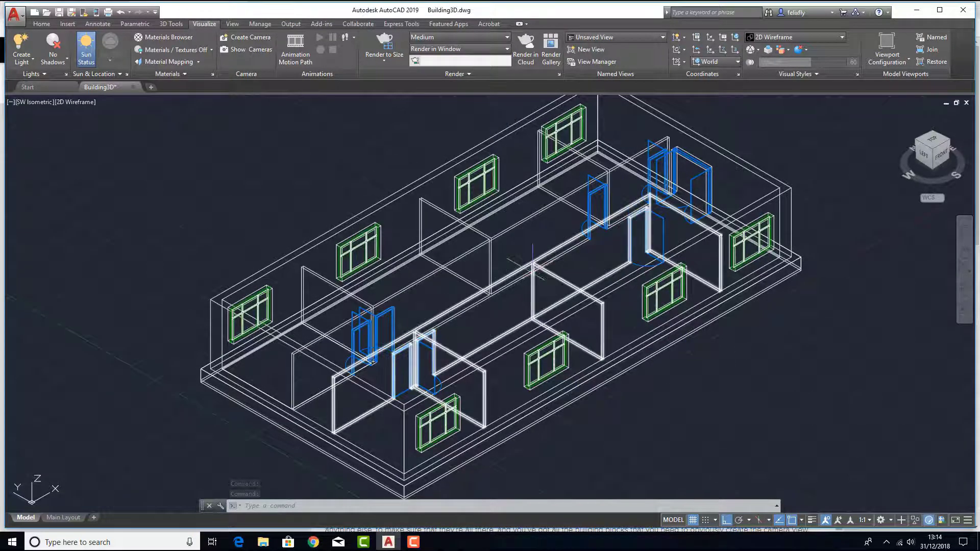
scroll(494, 277, "down", 4)
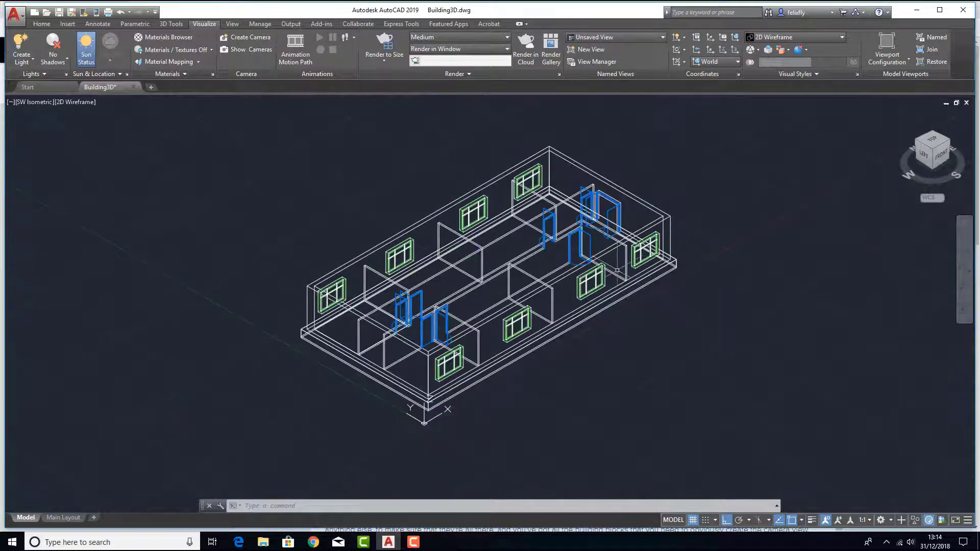
middle_click_drag(617, 271, 600, 277)
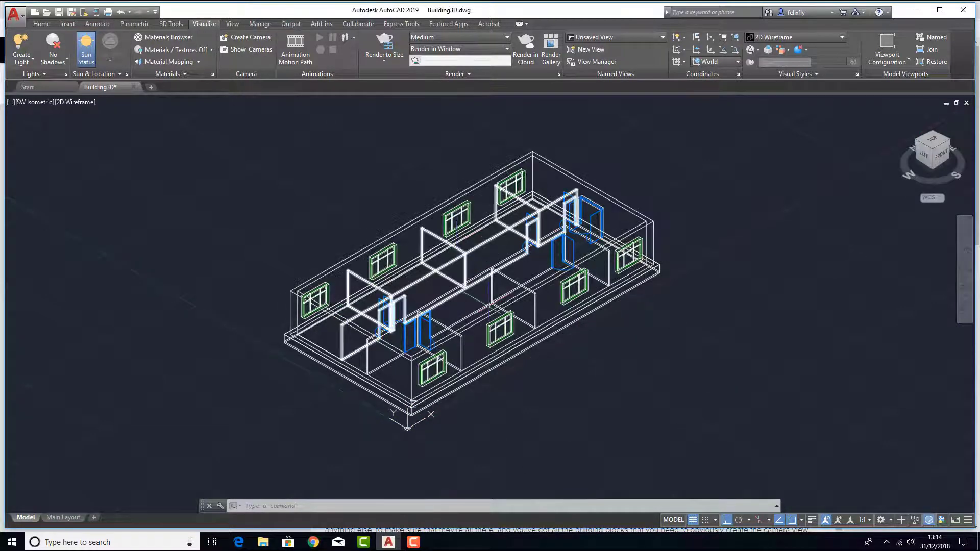
left_click(841, 37)
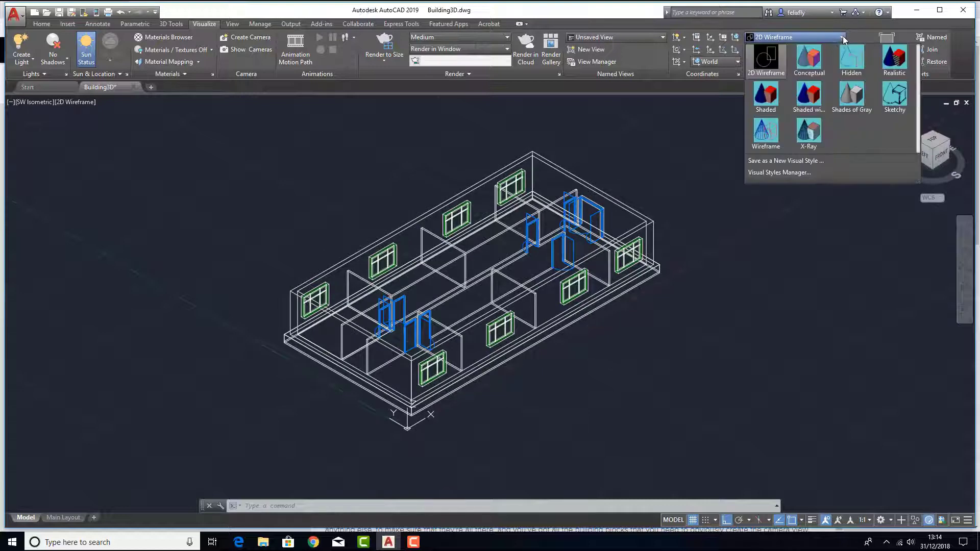
left_click(842, 37)
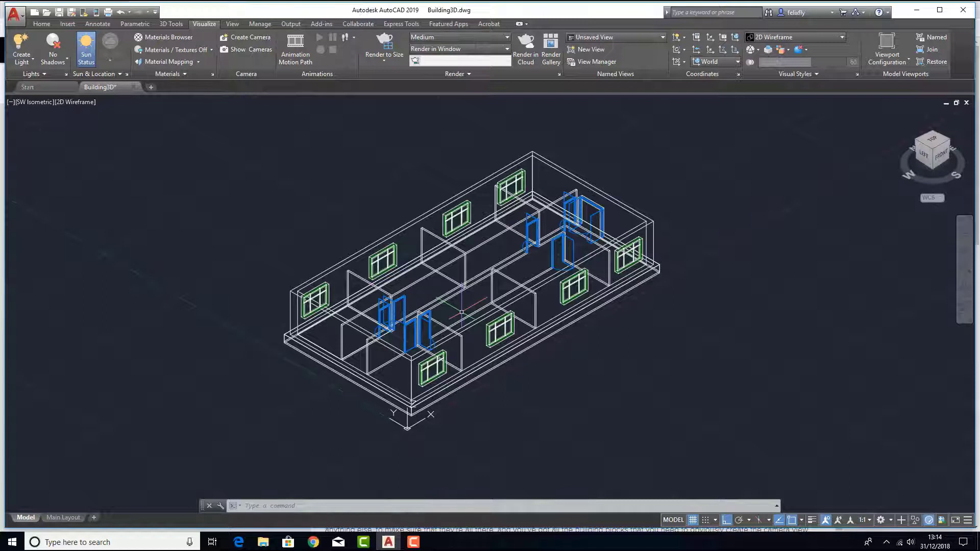
Examine the wireframe building's walls, windows and internal doors from several sides
middle_click_drag(462, 311, 445, 319, "shift")
scroll(449, 327, "up", 2)
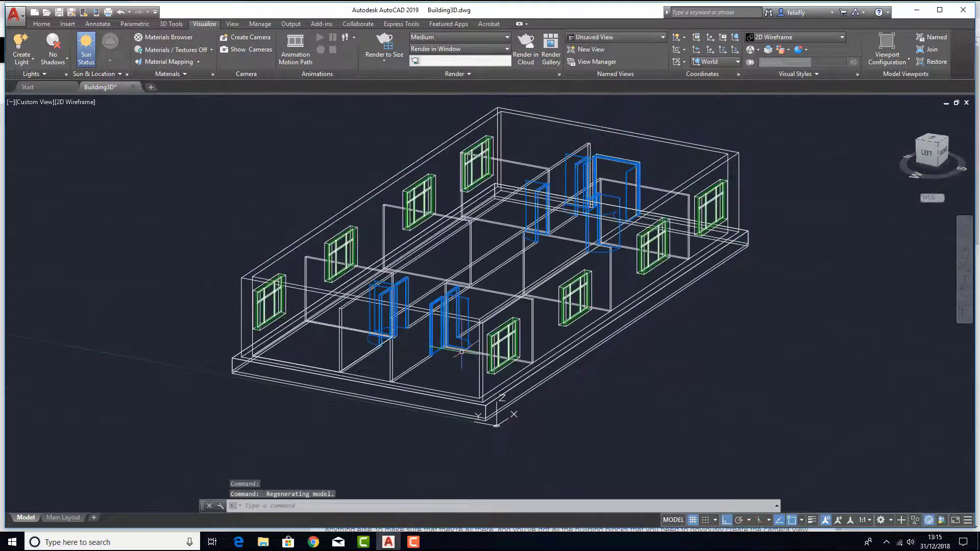
middle_click_drag(461, 351, 606, 367, "shift")
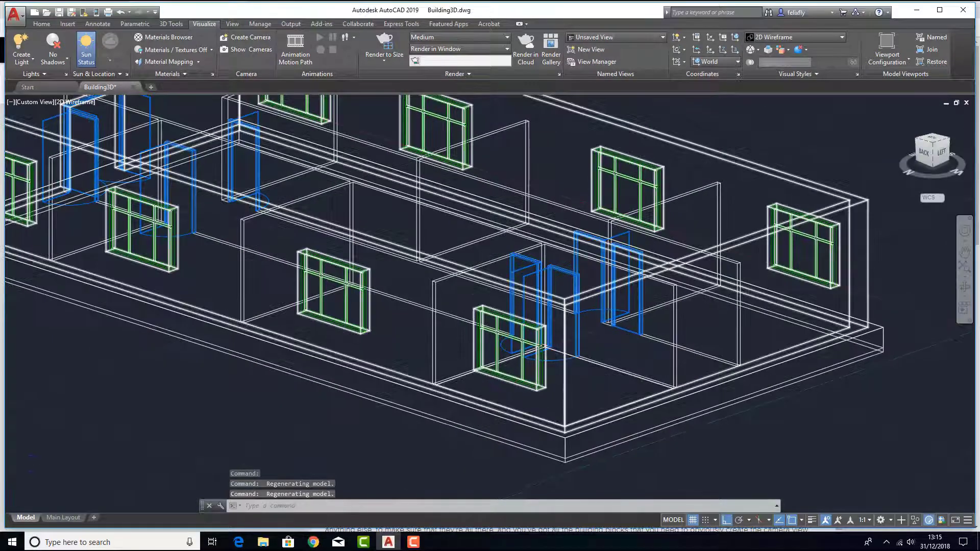
scroll(510, 306, "down", 4)
scroll(623, 331, "up", 5)
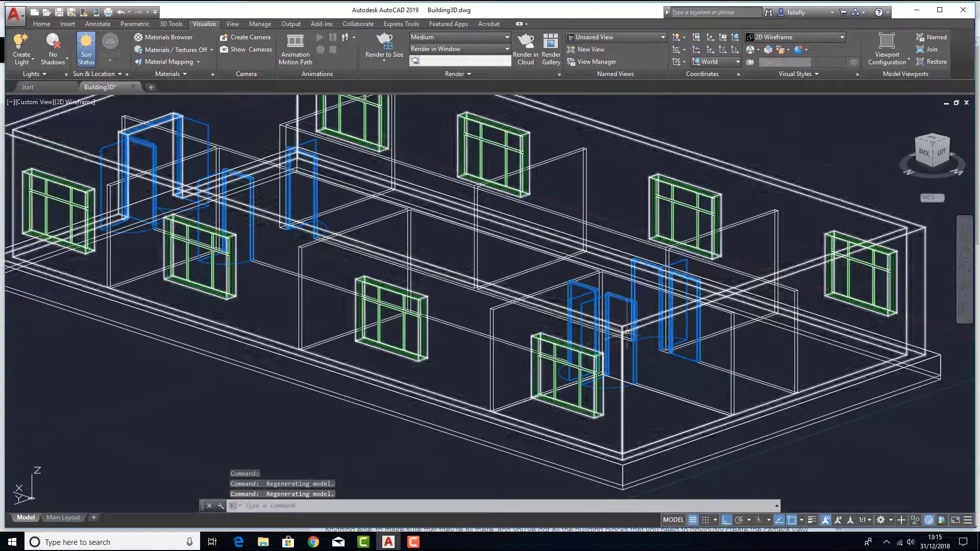
middle_click_drag(624, 330, 605, 317, "shift")
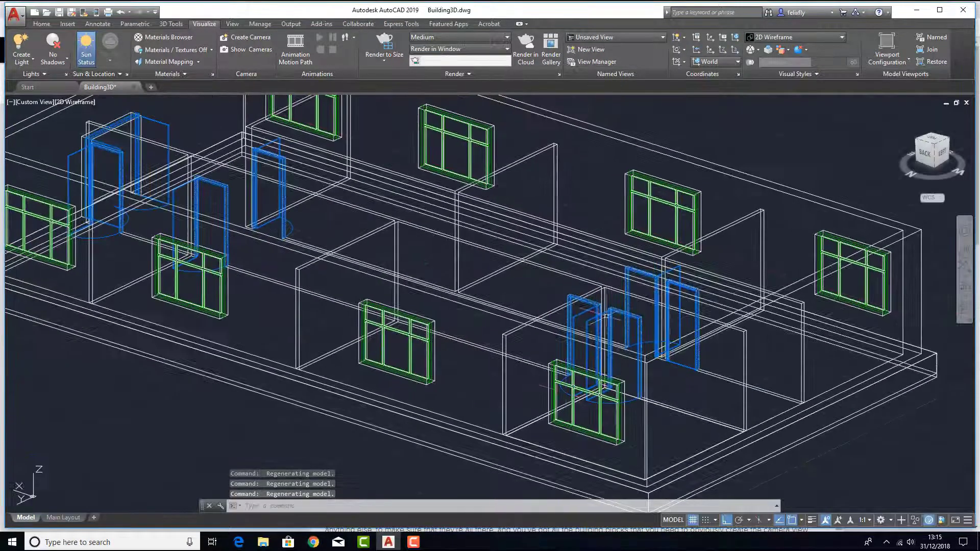
middle_click_drag(664, 396, 649, 367)
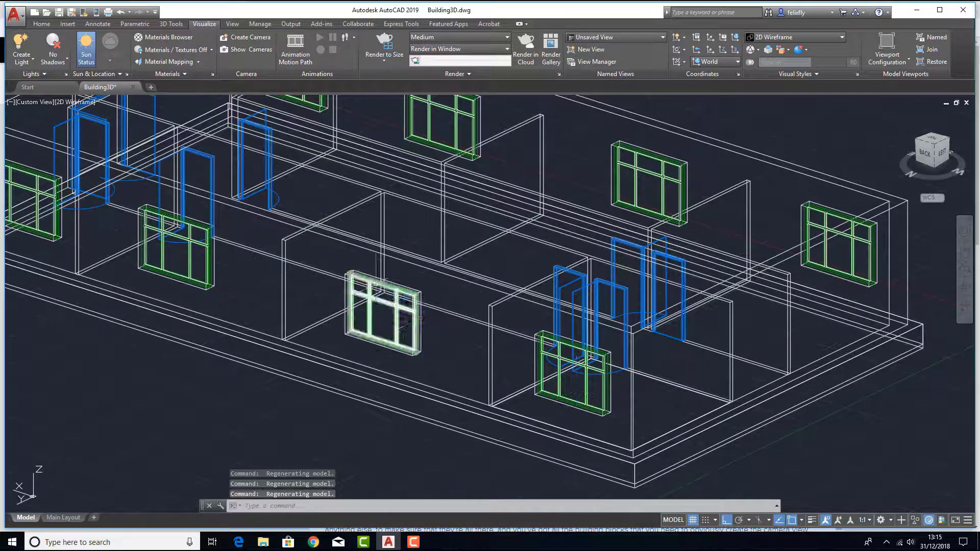
middle_click_drag(587, 367, 421, 204, "shift")
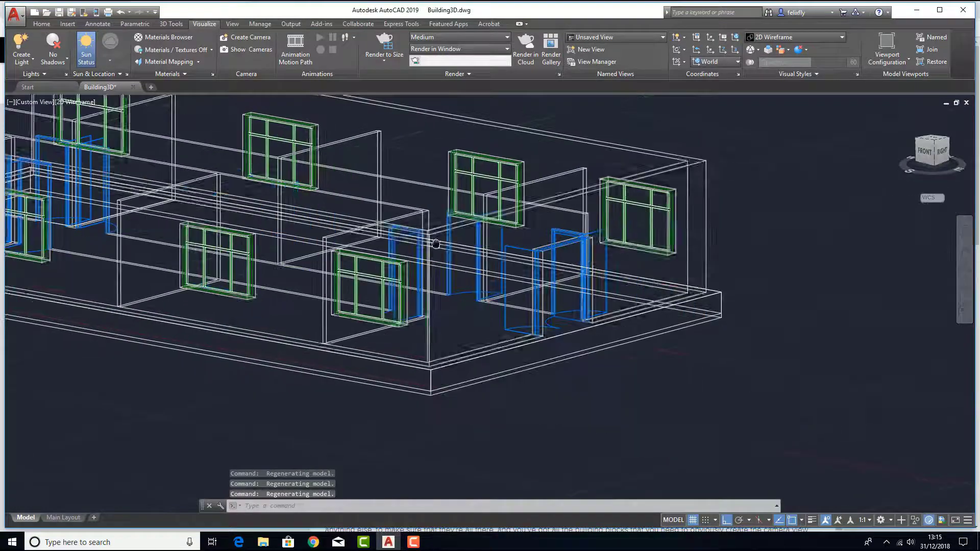
scroll(596, 287, "up", 4)
middle_click_drag(542, 292, 646, 280, "shift")
scroll(507, 280, "down", 5)
middle_click_drag(436, 237, 457, 313, "shift")
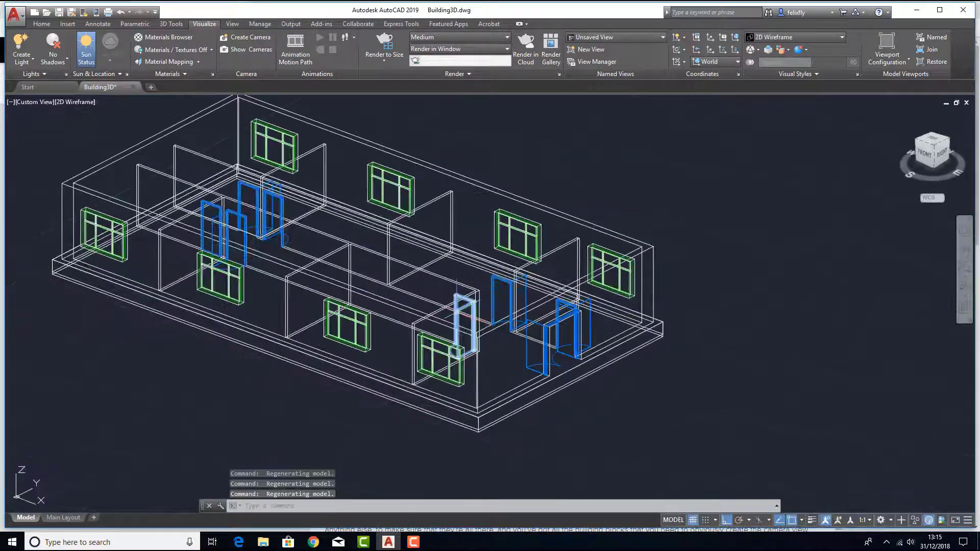
Inspect the double entrance doors at the building's end wall up close, and the overall room layout around them
middle_click_drag(566, 325, 704, 304, "shift")
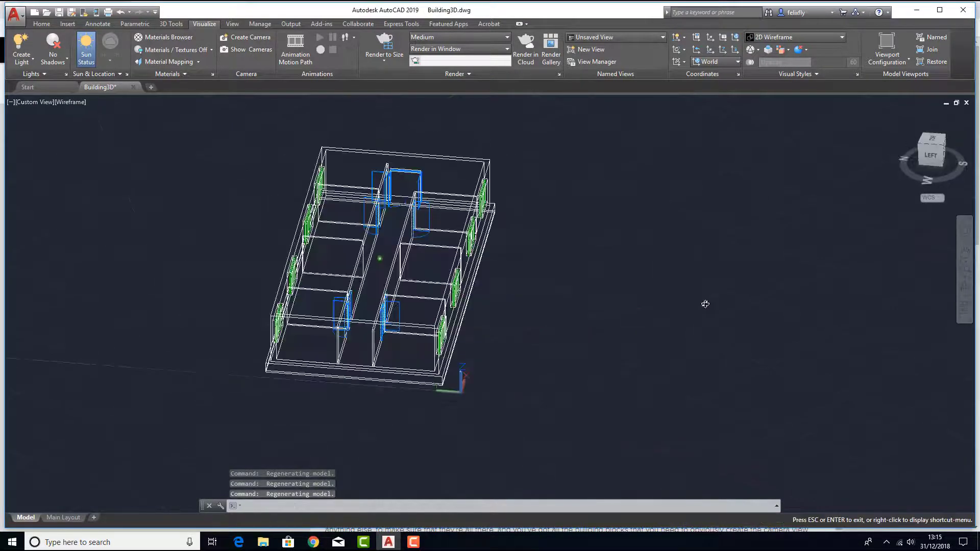
middle_click_drag(326, 271, 684, 275, "shift")
middle_click_drag(381, 260, 568, 399)
scroll(631, 306, "up", 3)
scroll(555, 411, "up", 3)
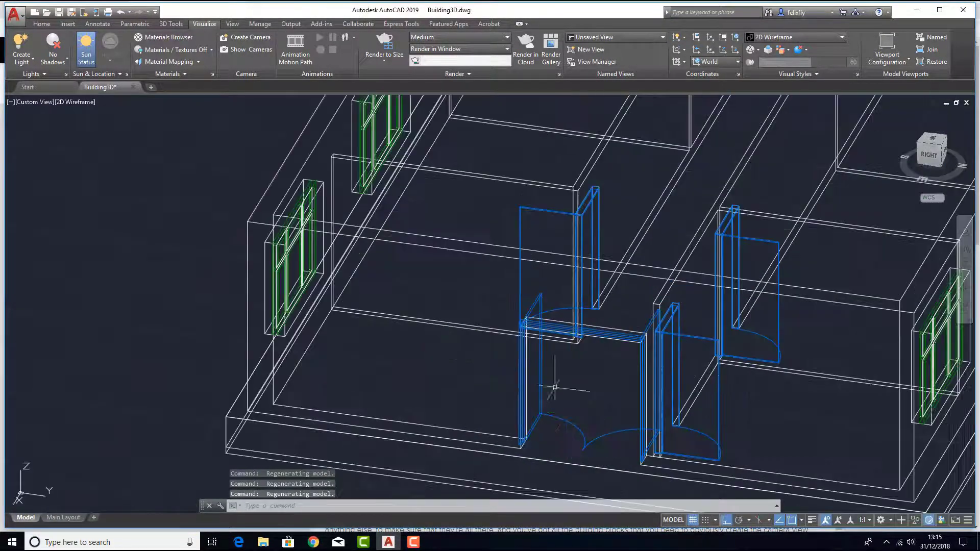
scroll(592, 313, "down", 3)
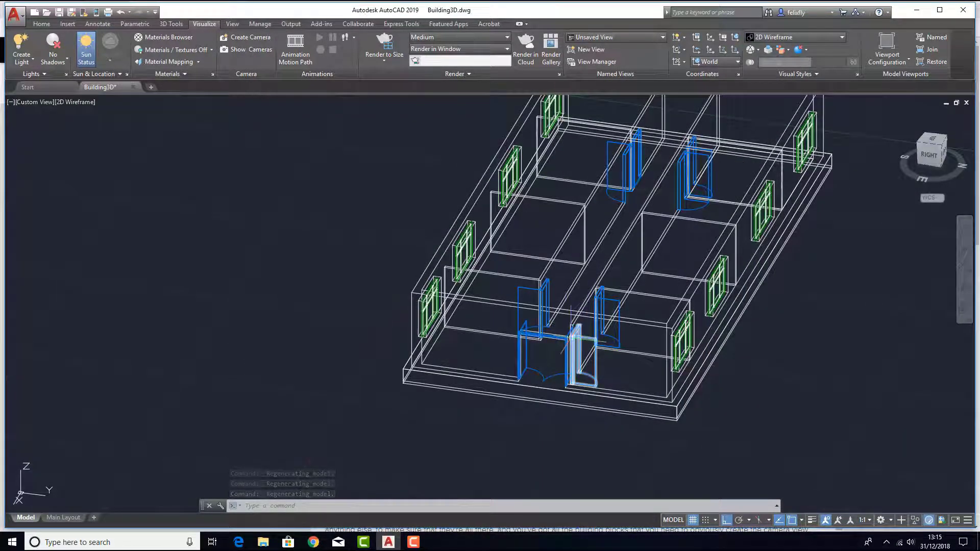
middle_click_drag(607, 340, 710, 293, "shift")
scroll(710, 293, "up", 4)
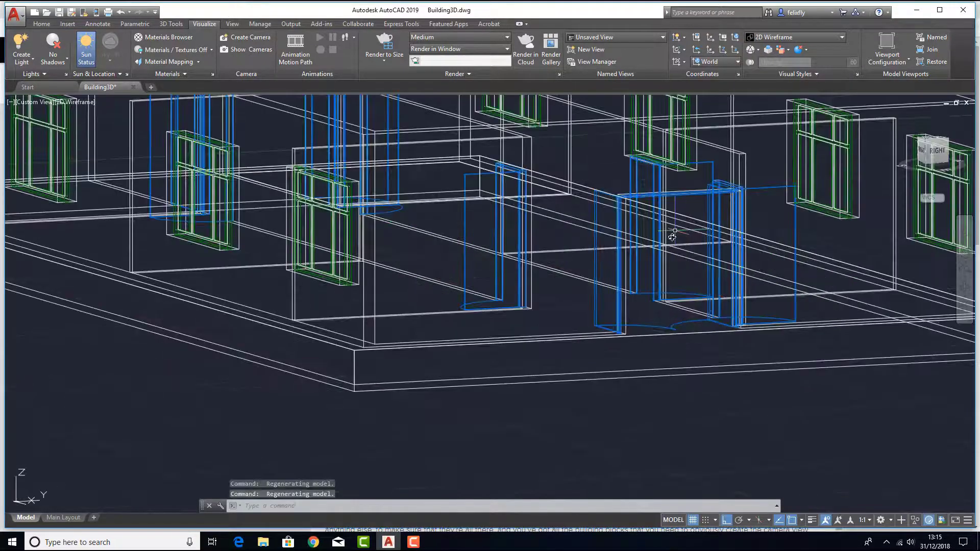
middle_click_drag(667, 232, 582, 304, "shift")
scroll(635, 271, "down", 2)
scroll(529, 272, "down", 4)
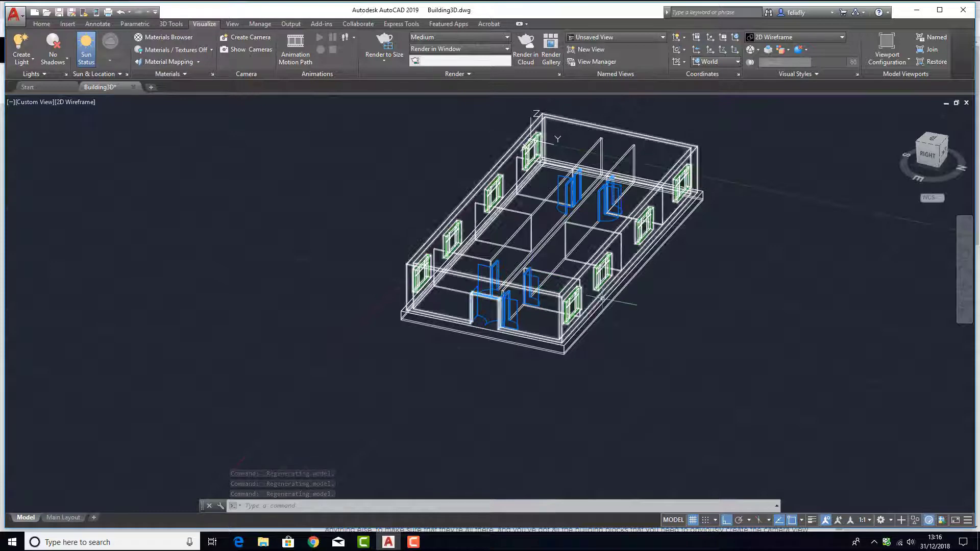
middle_click_drag(584, 256, 490, 296)
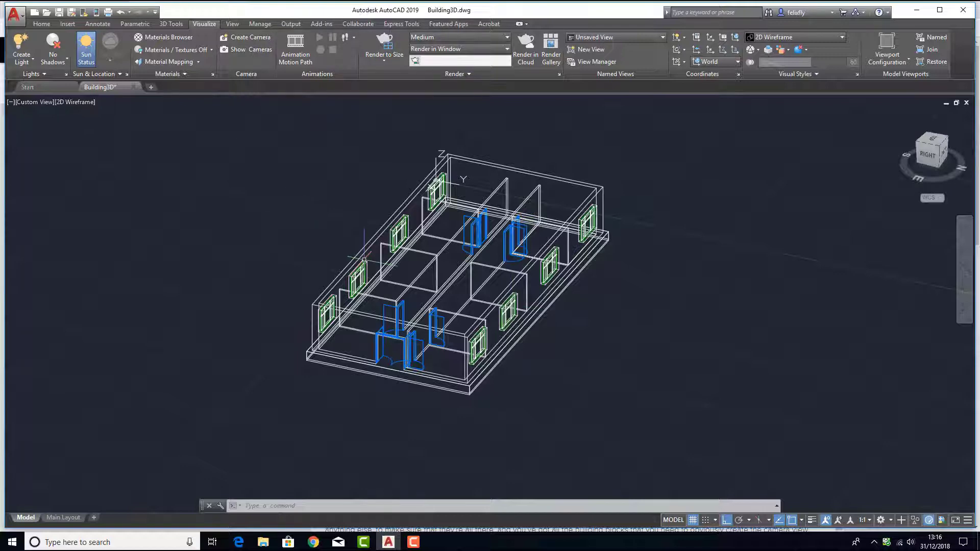
scroll(327, 265, "up", 2)
scroll(474, 278, "down", 3)
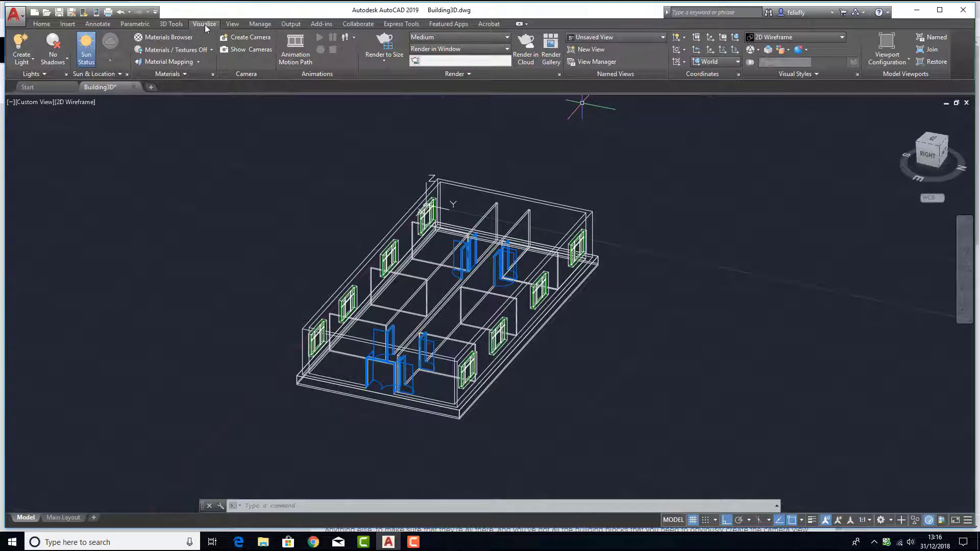
left_click(173, 24)
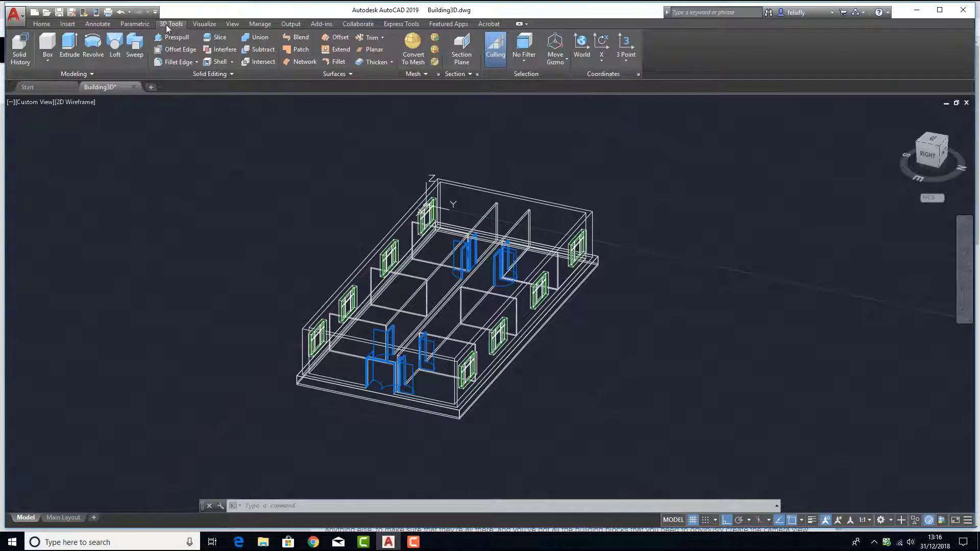
left_click(203, 26)
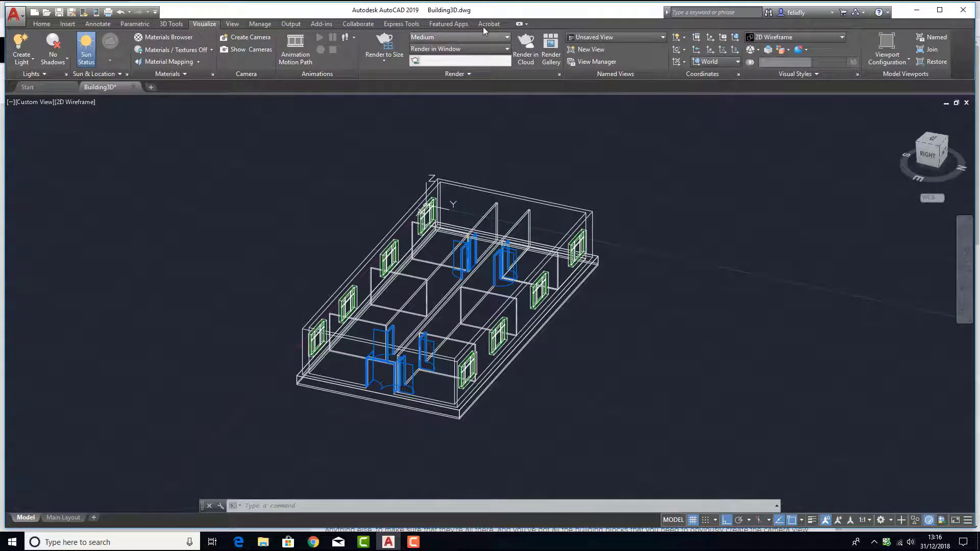
right_click(571, 22)
mouse_move(604, 56)
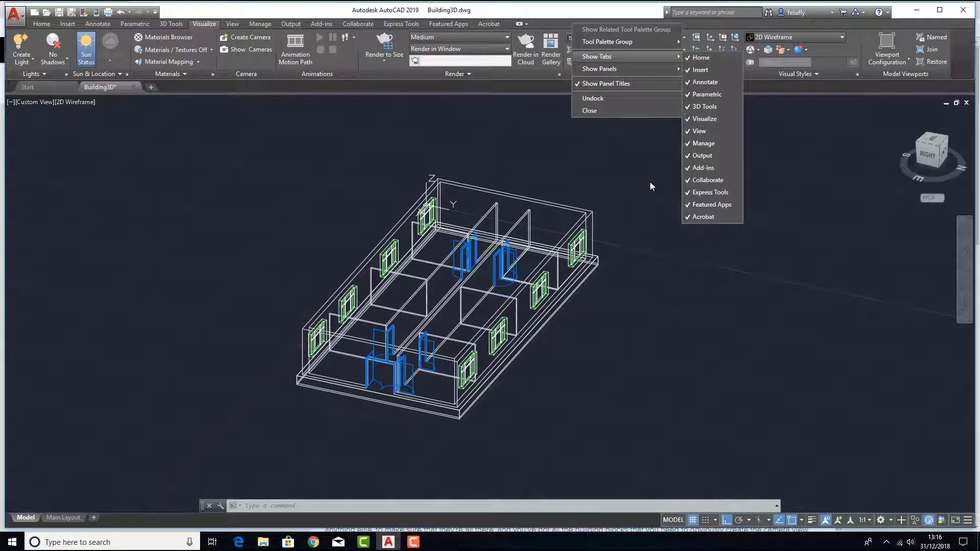
left_click(200, 27)
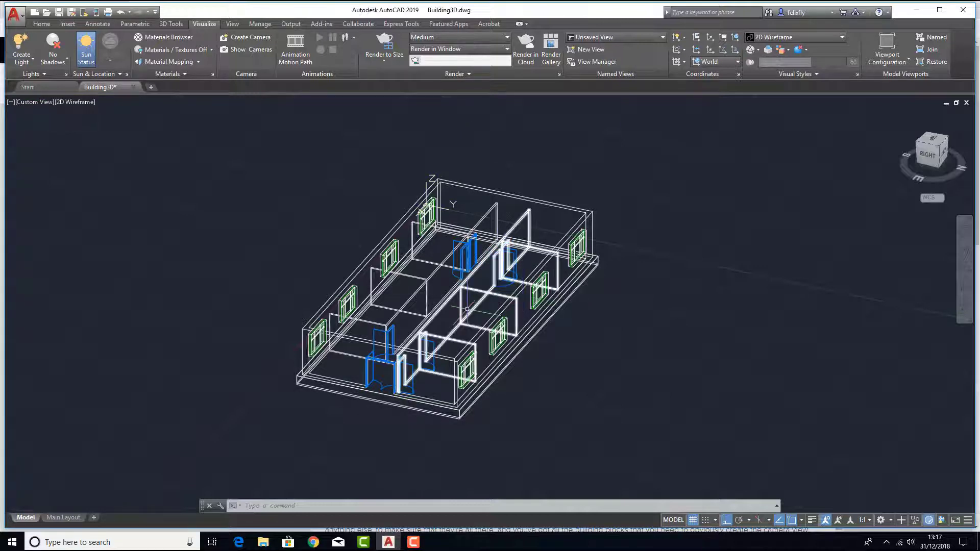
Create a camera outside the building, beyond its entrance end, with its target inside the building near the middle
middle_click_drag(522, 295, 547, 314, "shift")
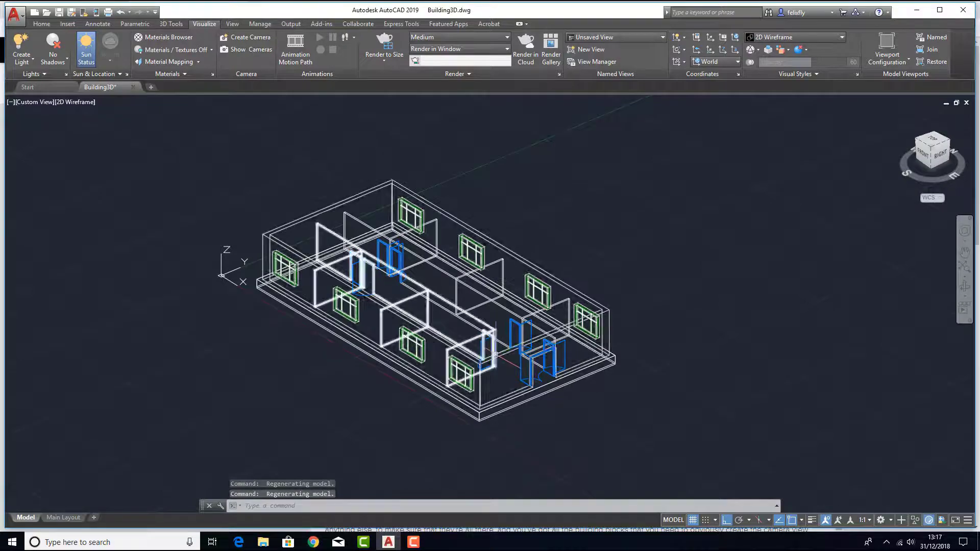
middle_click_drag(496, 354, 700, 335, "shift")
scroll(478, 322, "down", 4)
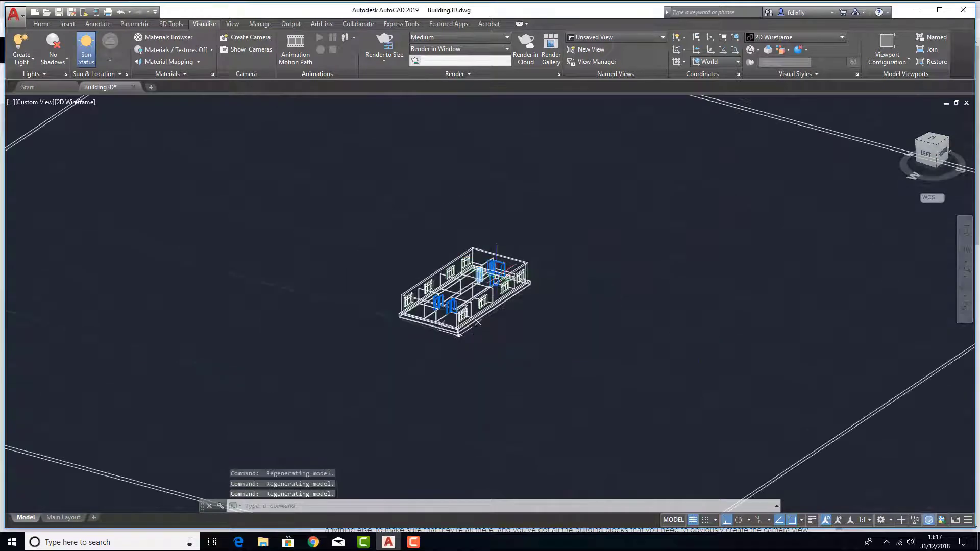
scroll(506, 286, "up", 4)
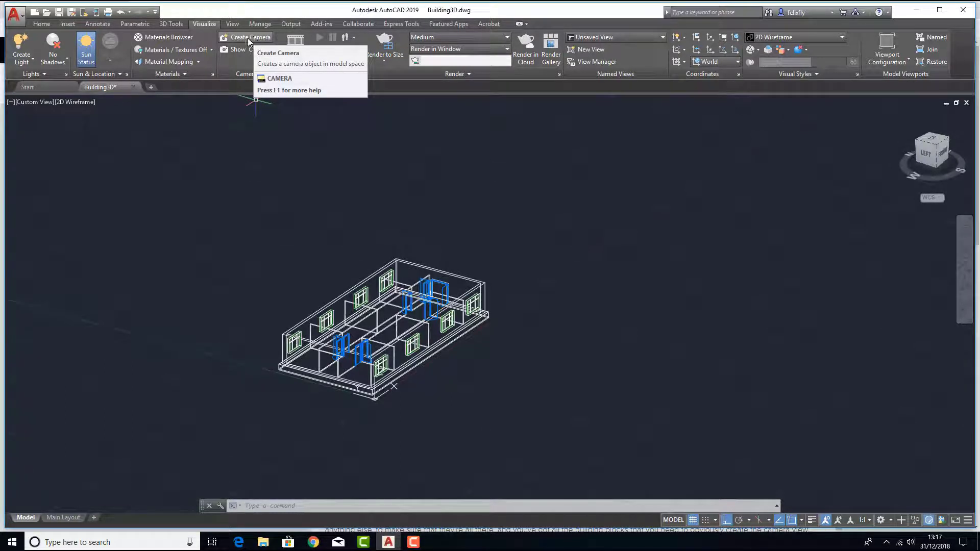
left_click(241, 38)
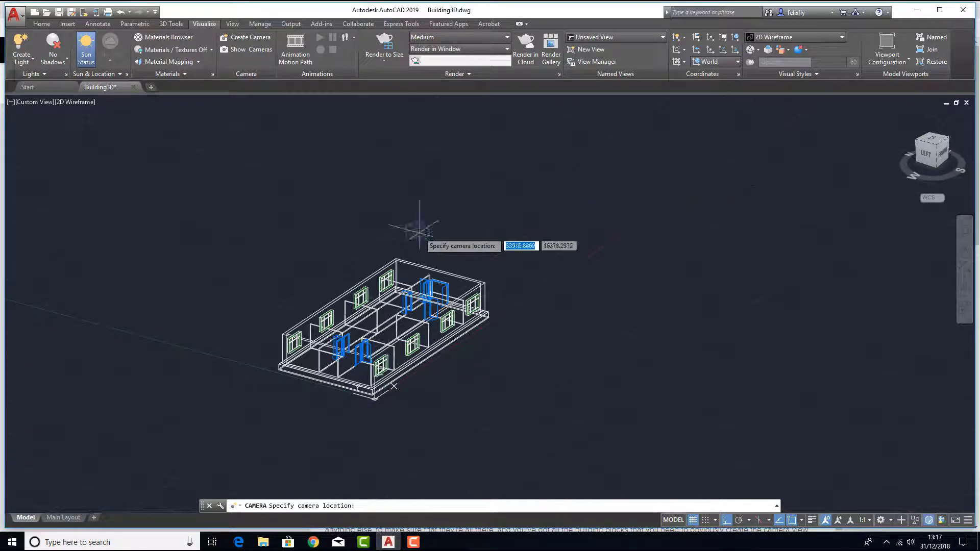
left_click(596, 181)
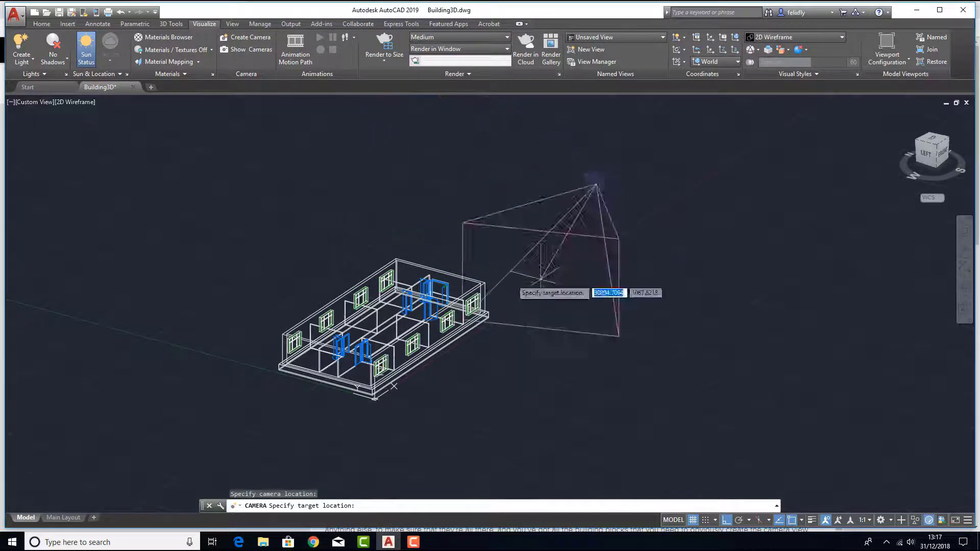
left_click(380, 309)
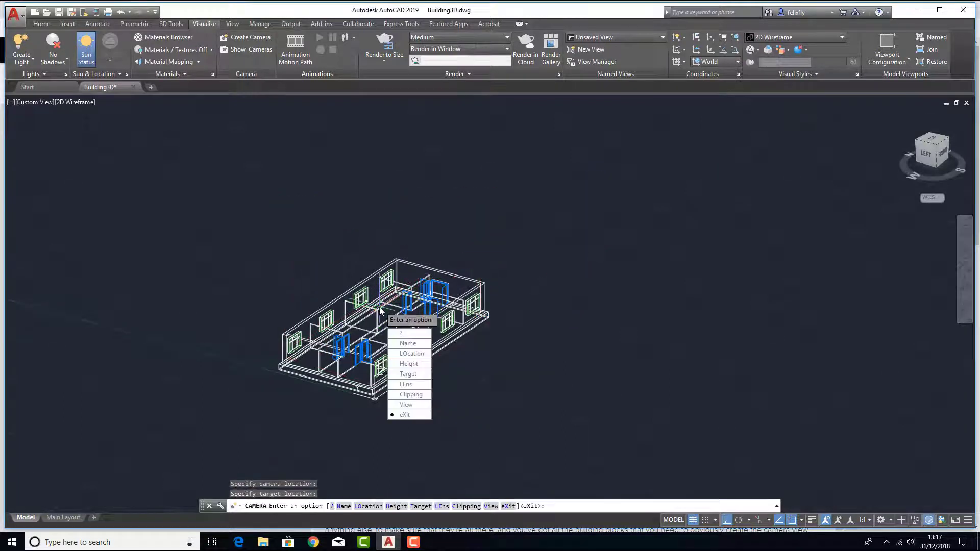
Name the new camera cam01 and finish the Camera command
left_click(408, 343)
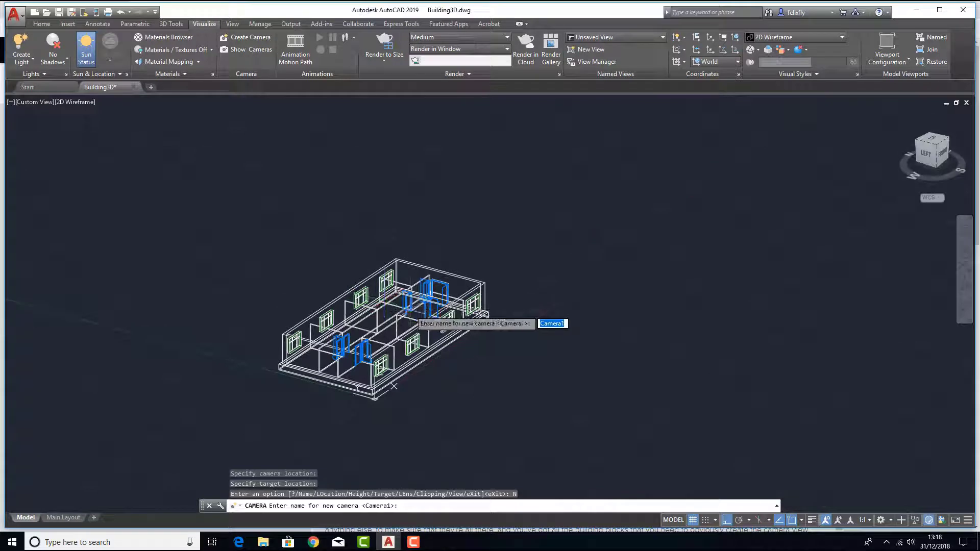
type("c")
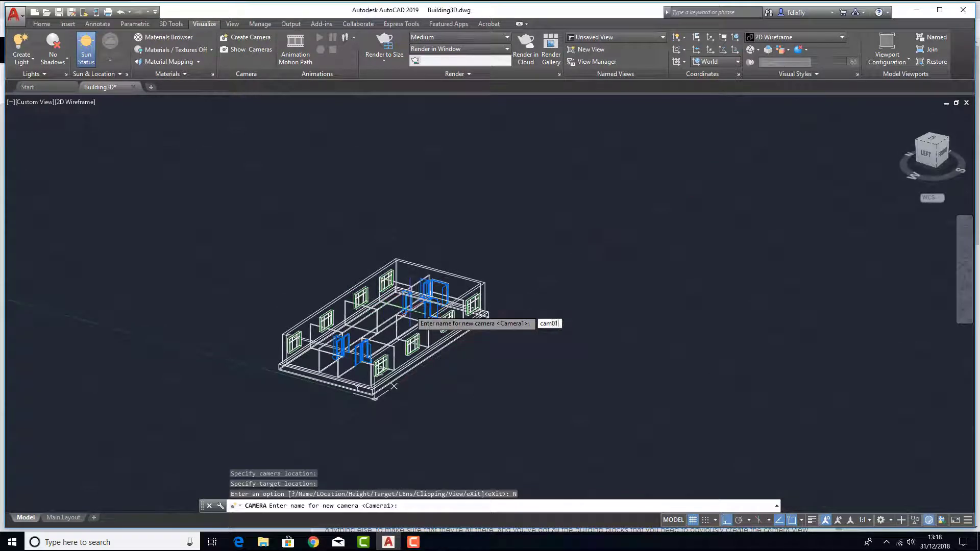
type("am01")
key("Return")
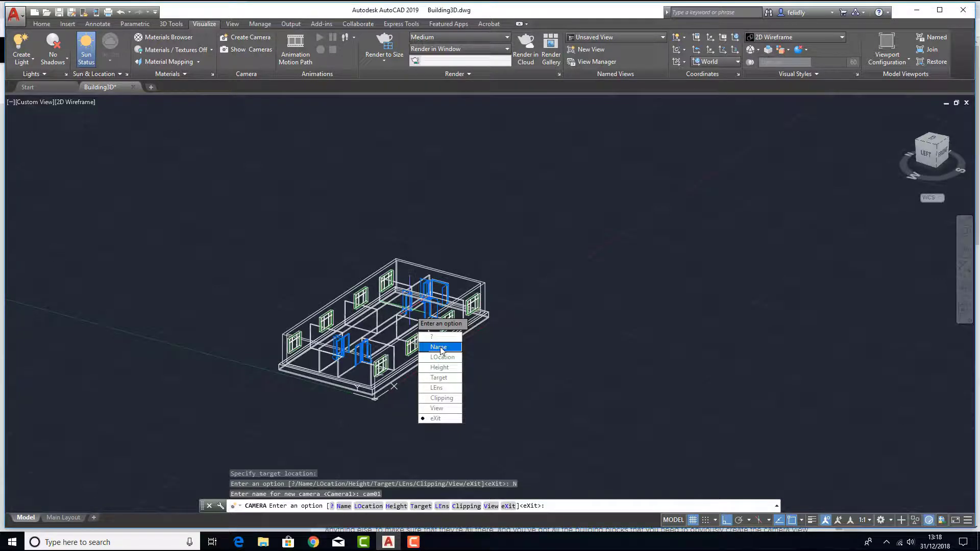
key("Return")
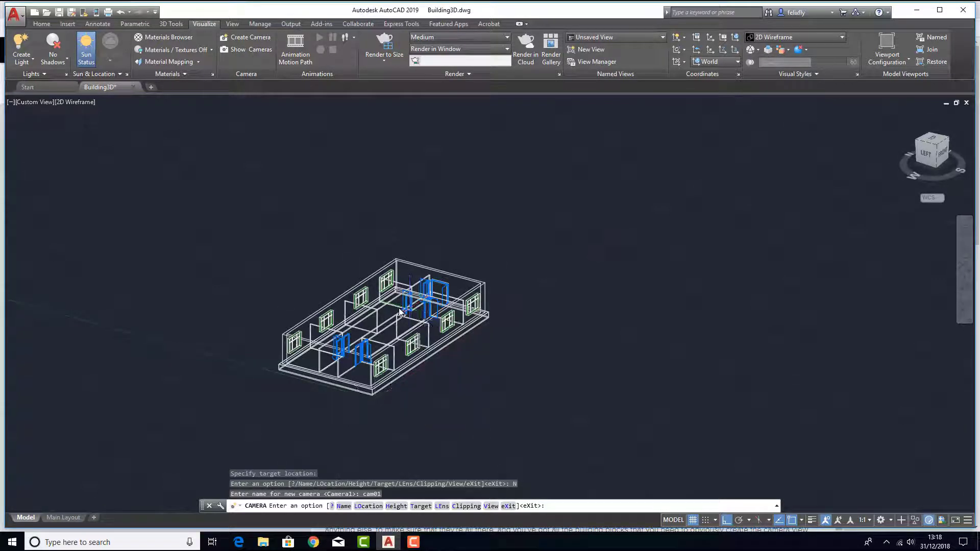
key("Return")
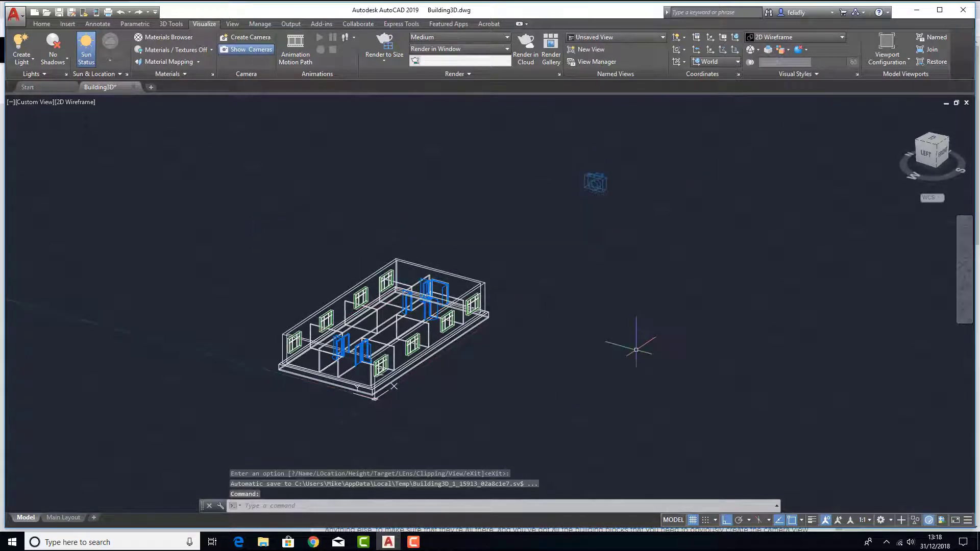
Select the camera and enlarge its preview window, moving it clear of the building
middle_click_drag(369, 328, 453, 342)
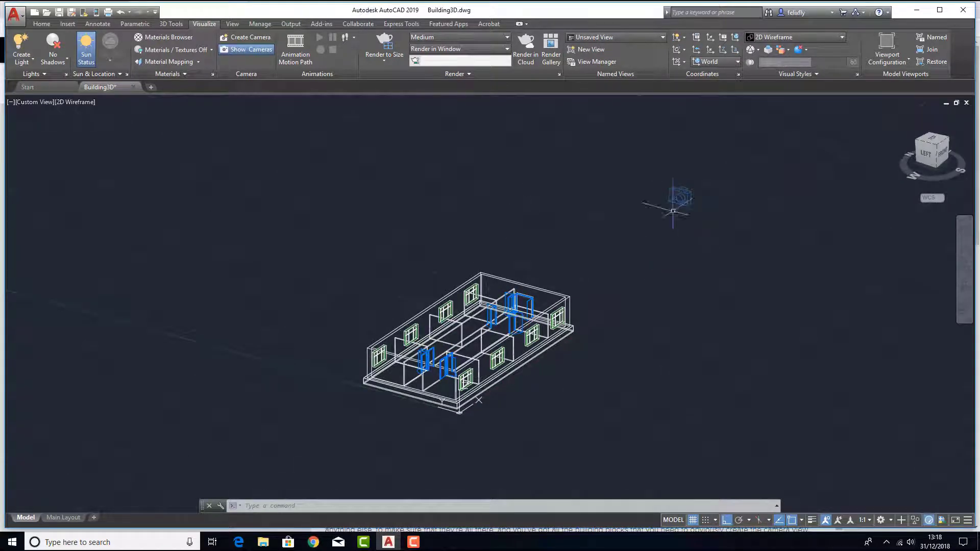
left_click(674, 198)
left_click(681, 196)
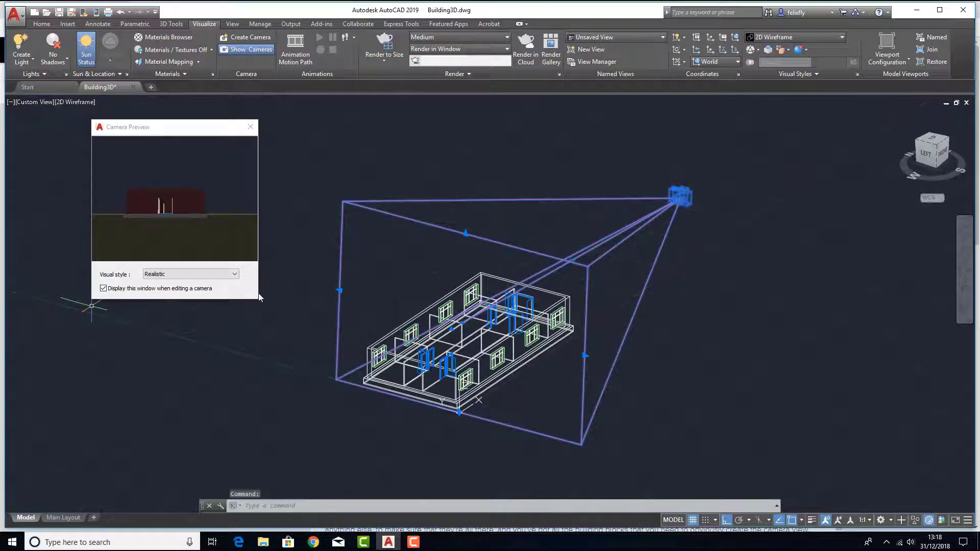
left_click_drag(260, 297, 352, 297)
left_click_drag(289, 300, 288, 345)
left_click_drag(154, 131, 78, 109)
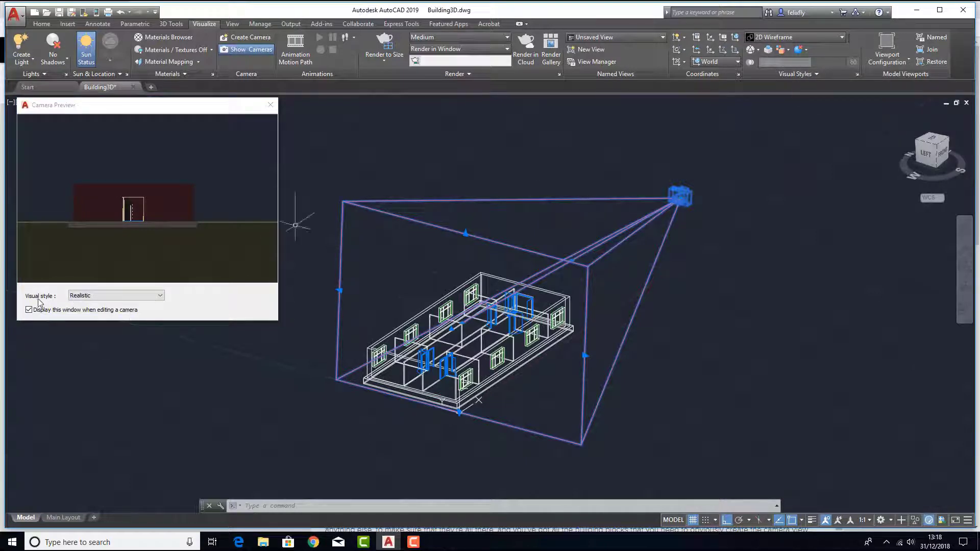
Preview the camera's view in the Conceptual and Wireframe visual styles, and return it to Realistic
left_click(162, 295)
left_click(134, 310)
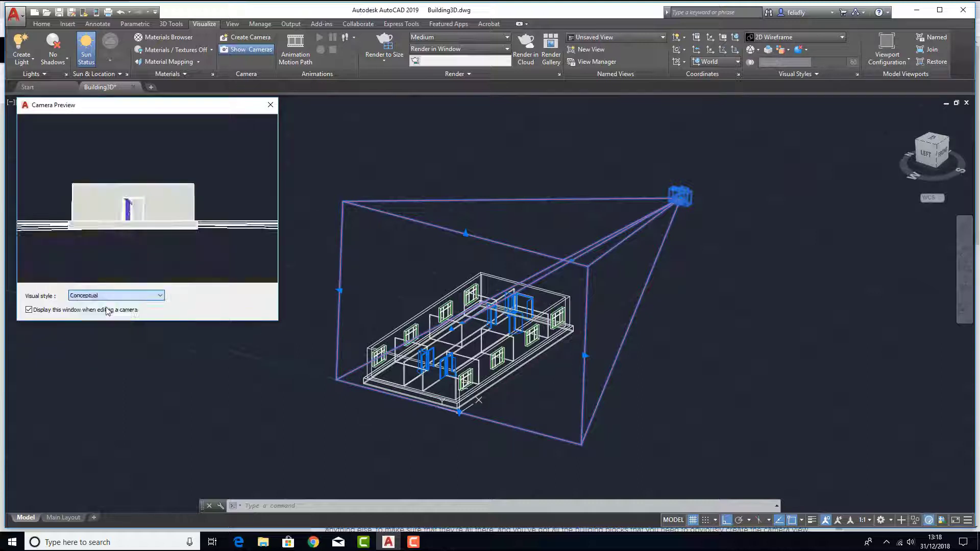
left_click(158, 296)
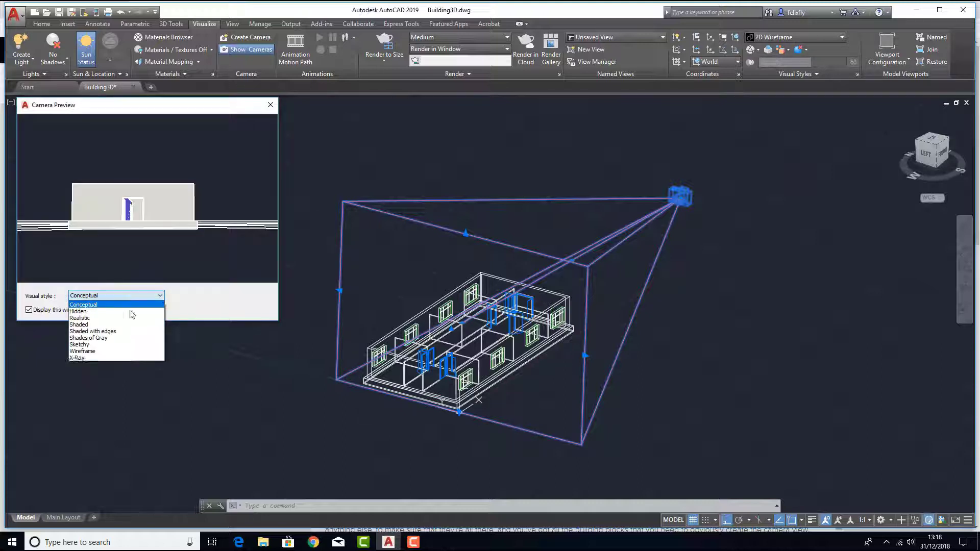
left_click(125, 356)
left_click(153, 296)
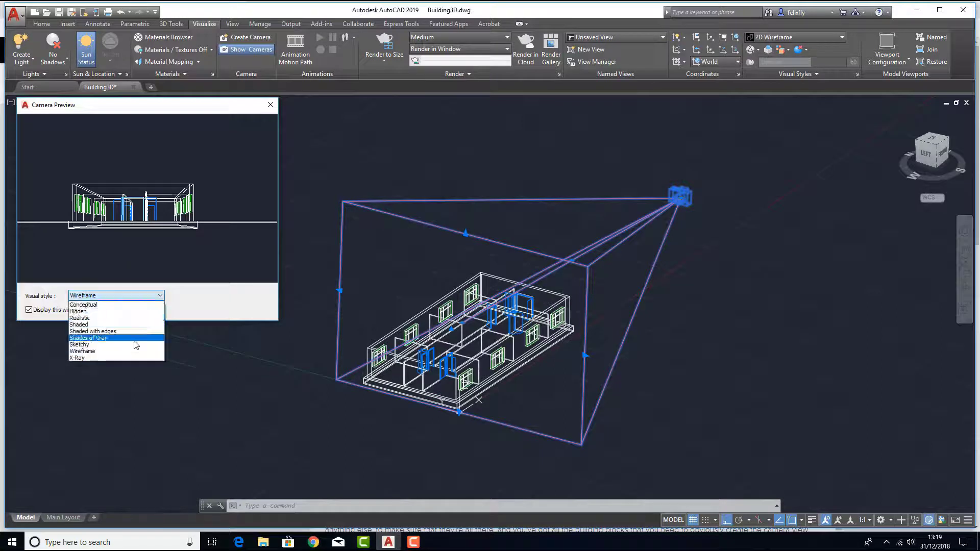
left_click(134, 318)
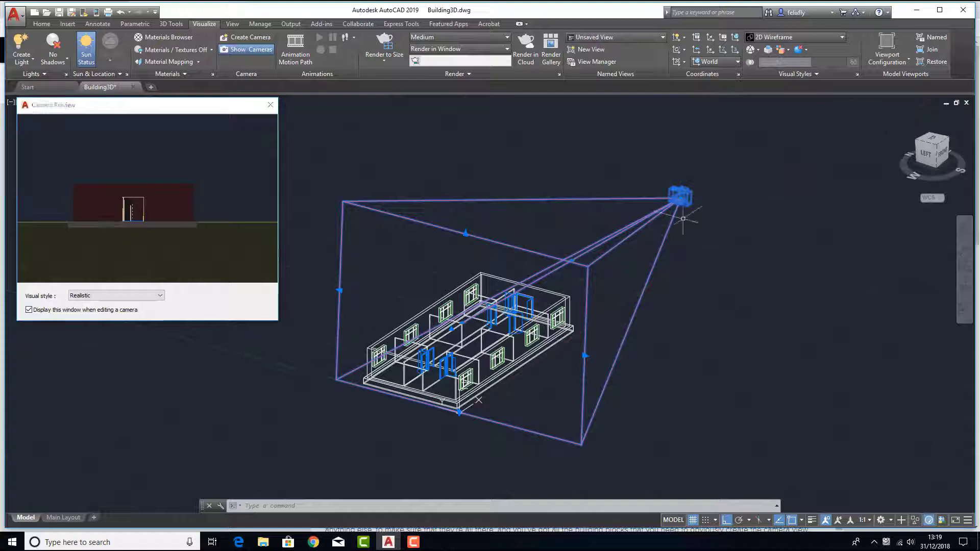
Reselect the camera and move its location sideways so it views the entrance wall at an angle
left_click(703, 254)
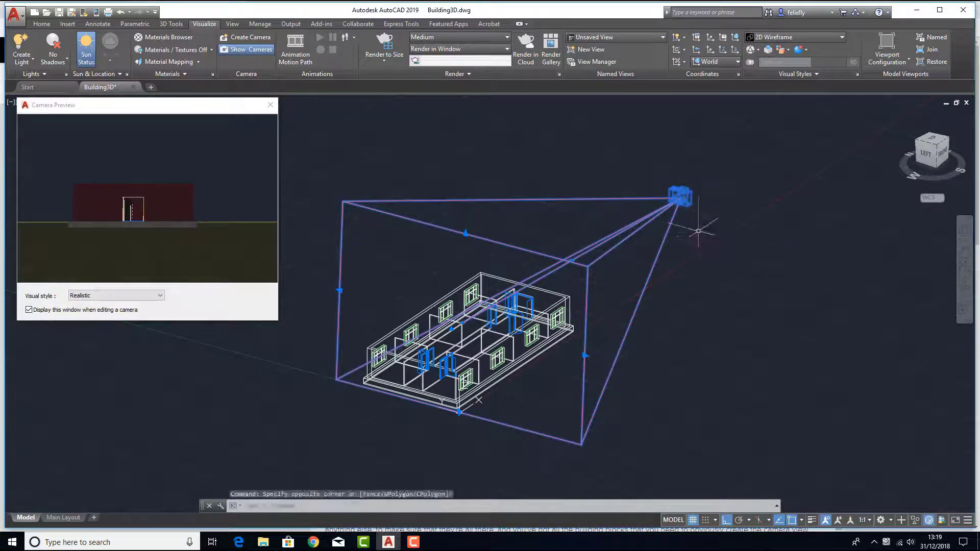
key("Escape")
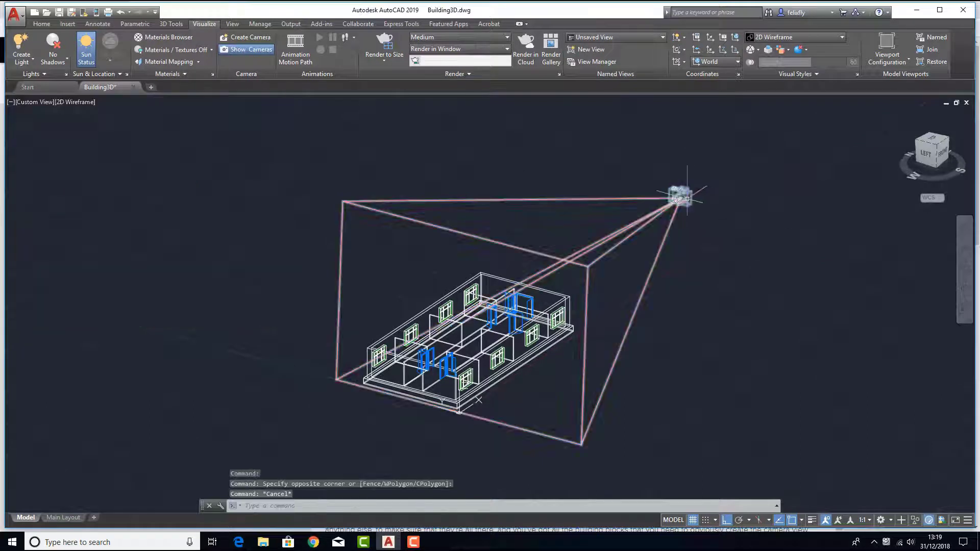
left_click(678, 195)
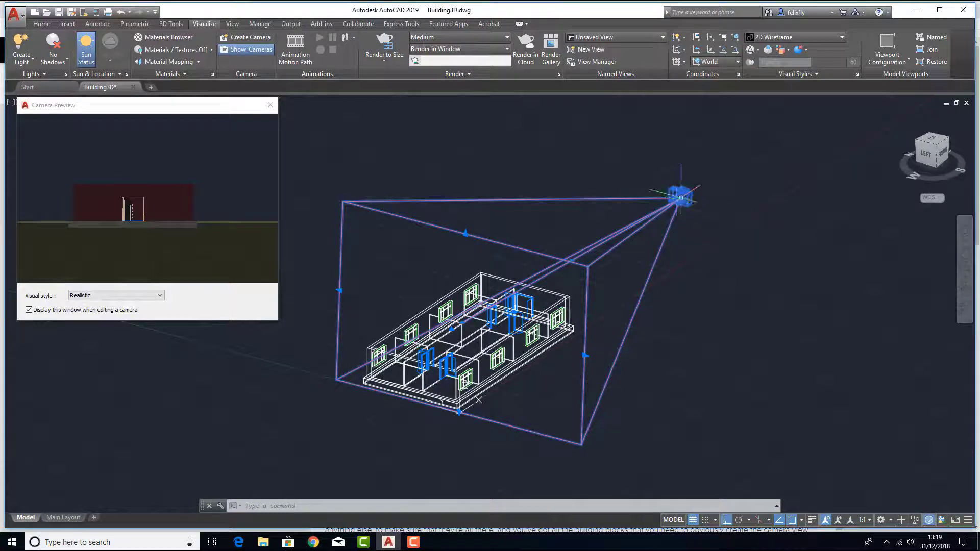
left_click(677, 195)
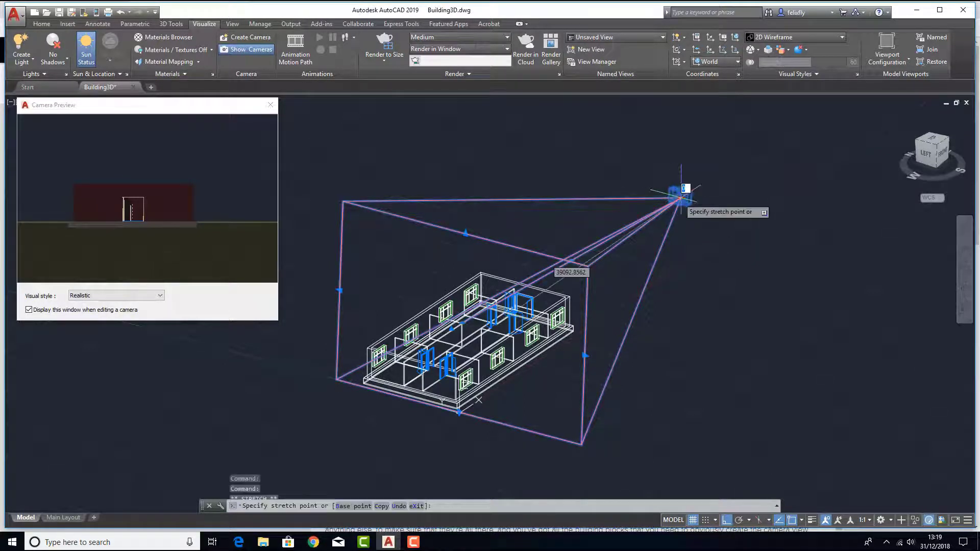
left_click(682, 197)
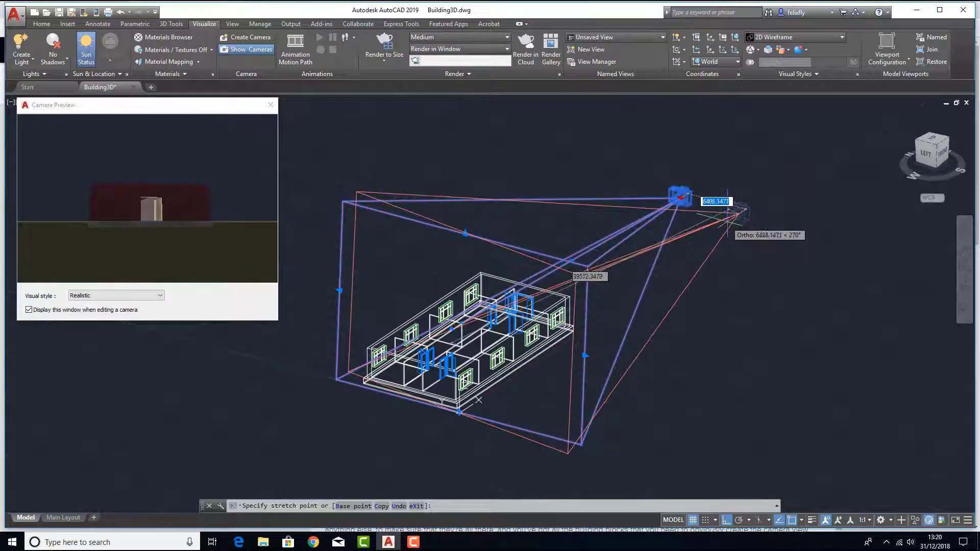
left_click(749, 215)
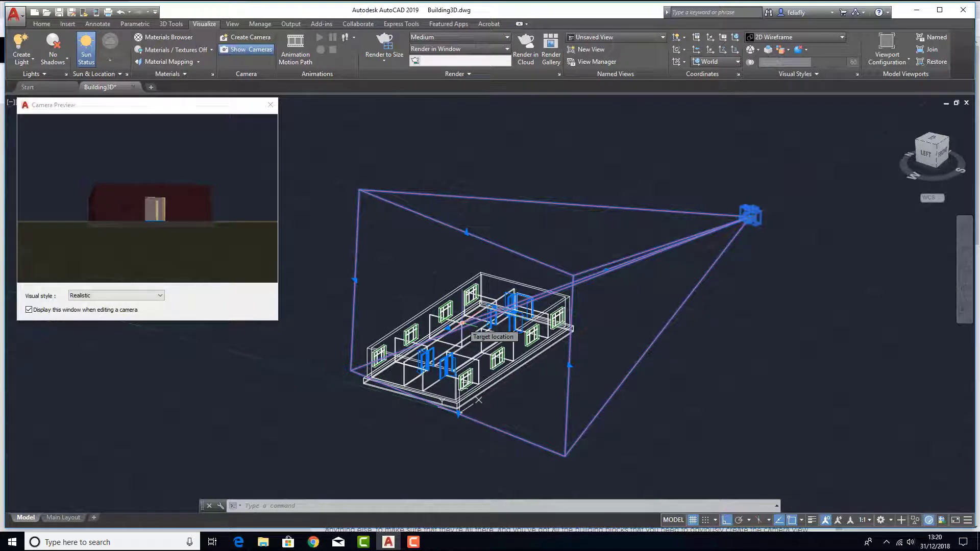
Move the camera slightly farther from the building and shift its target about 6000 units toward the entrance doors
left_click(751, 217)
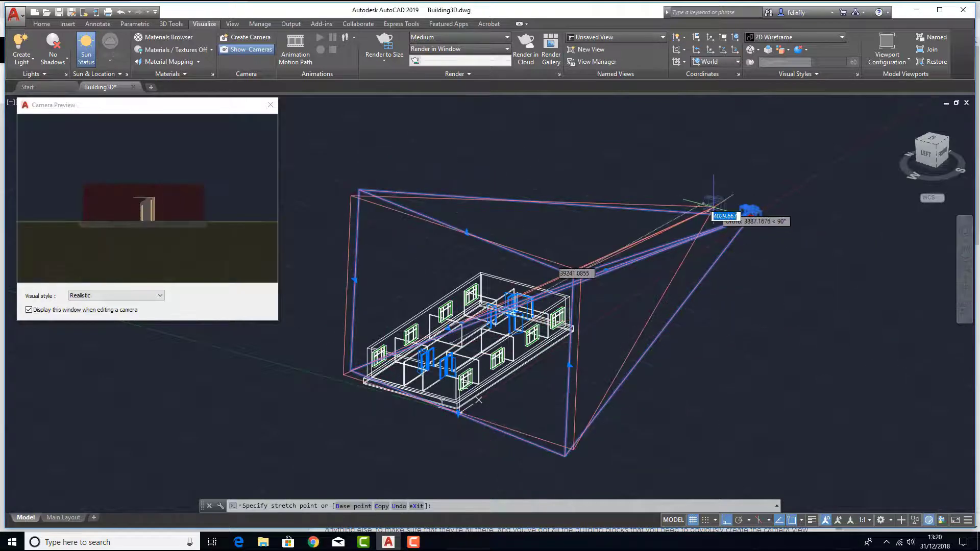
left_click(765, 205)
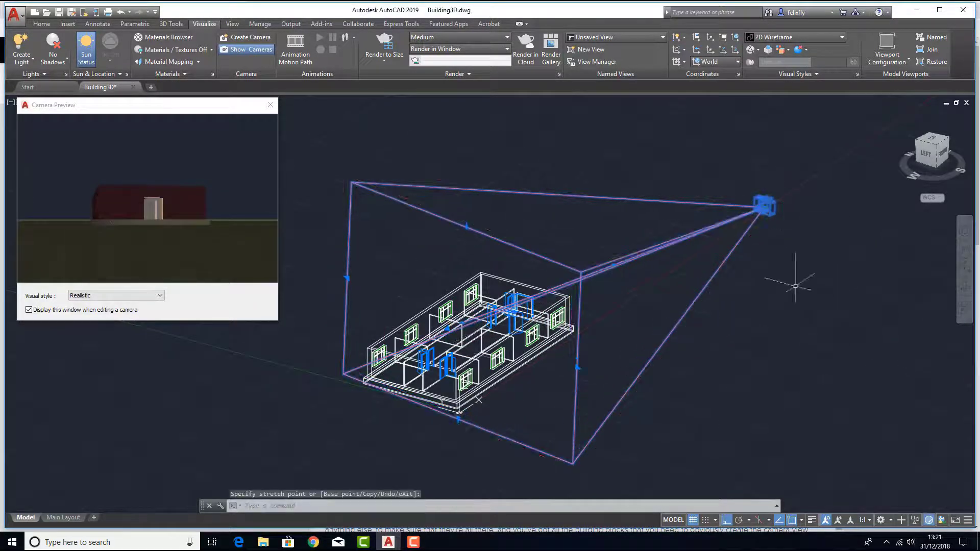
left_click(462, 323)
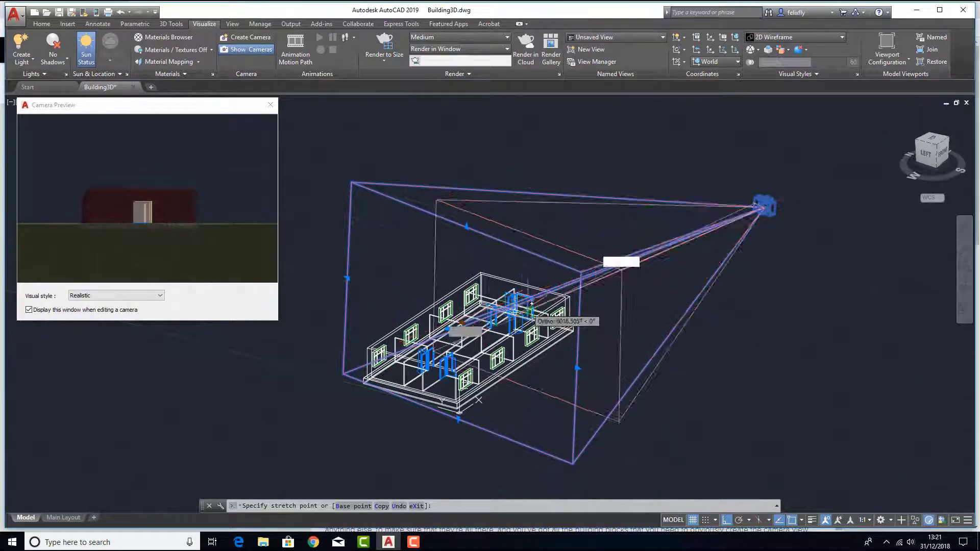
left_click(528, 284)
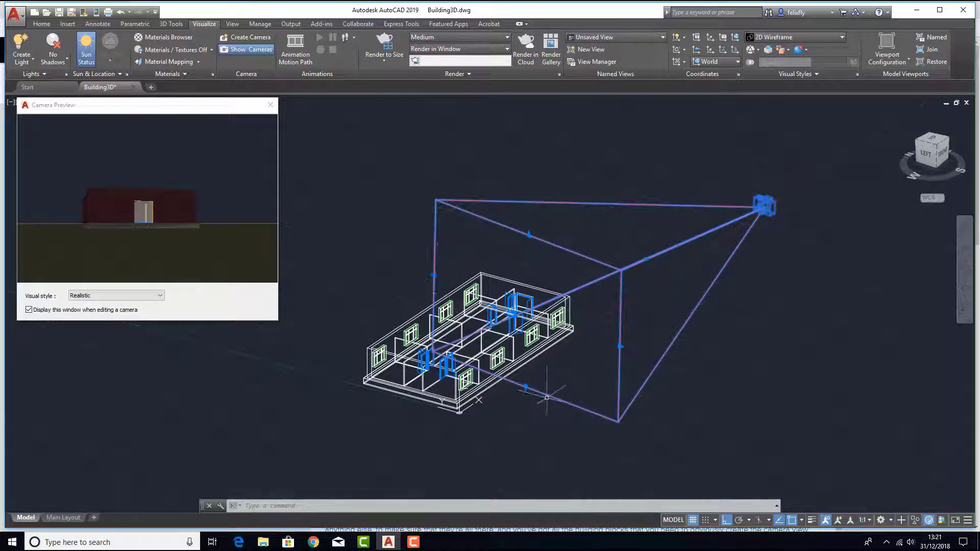
Try adjusting the camera's lens length to narrow its field of view
left_click(620, 346)
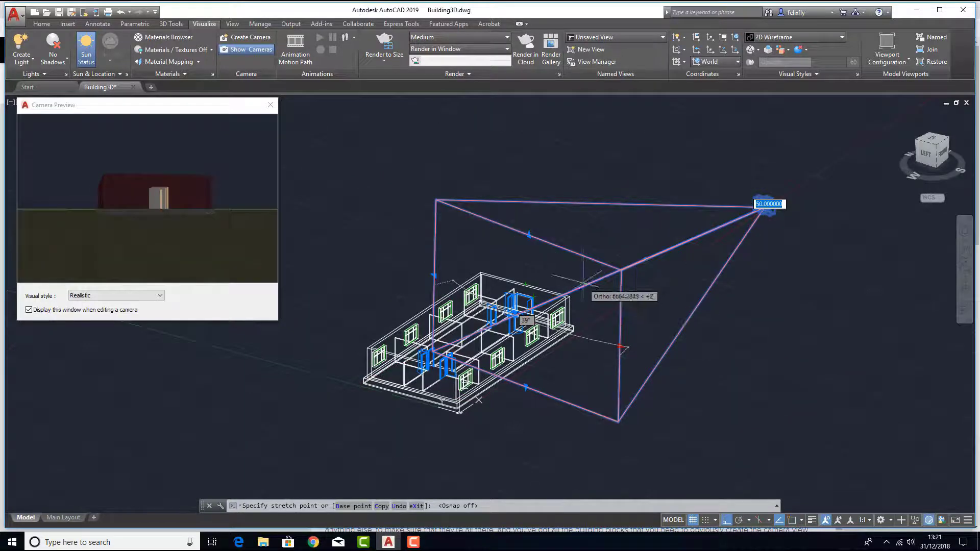
key("Escape")
left_click(764, 203)
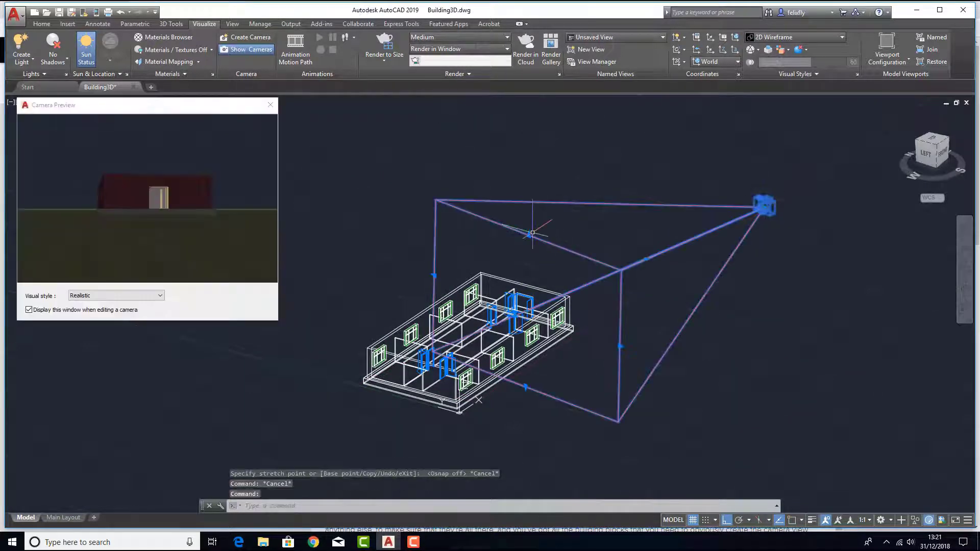
left_click(764, 204)
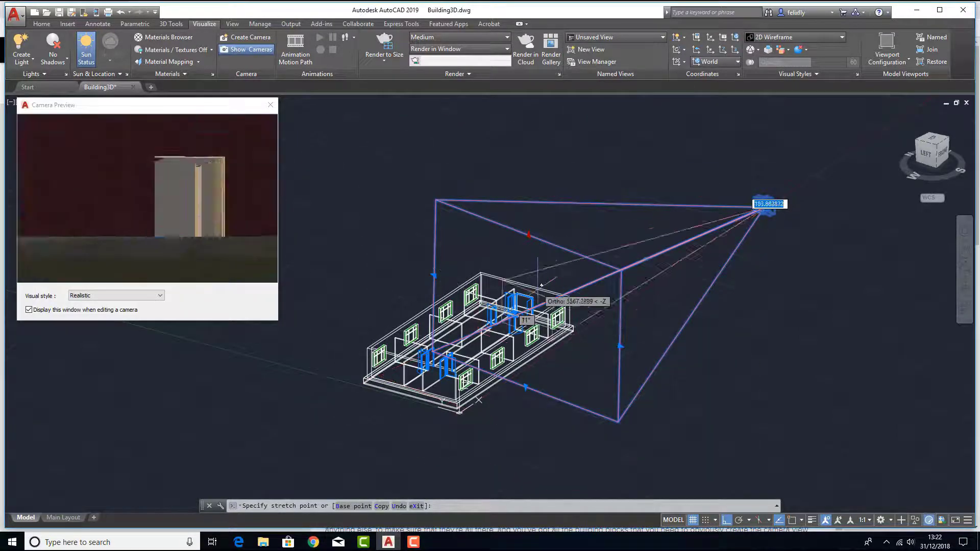
key("Escape")
key("Escape")
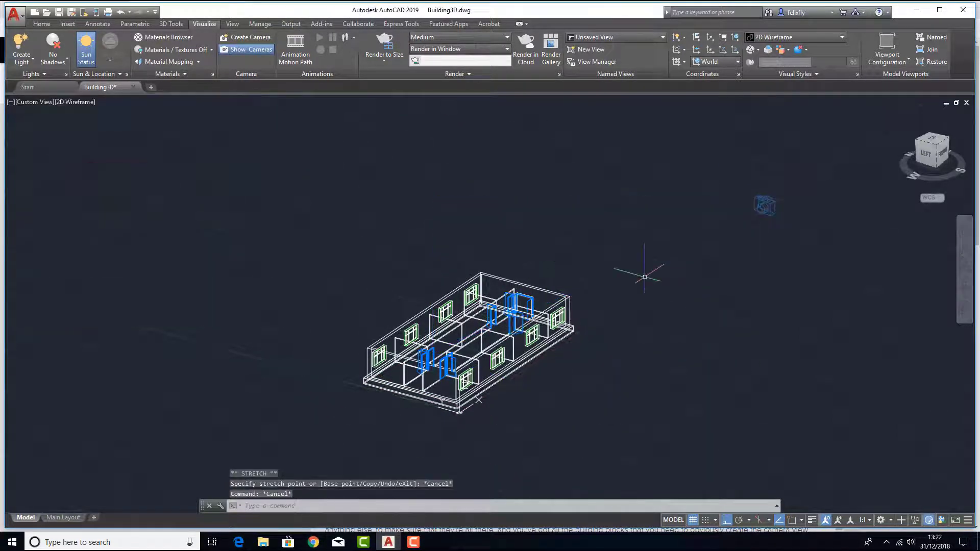
Reselect the camera, raise its location vertically and lift its target inside the building
left_click(532, 311)
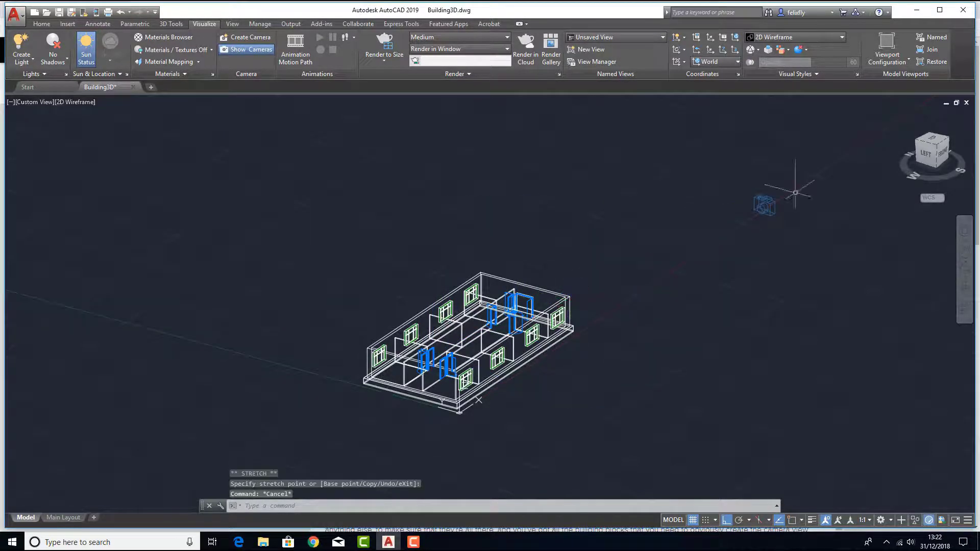
left_click(764, 207)
left_click(767, 204)
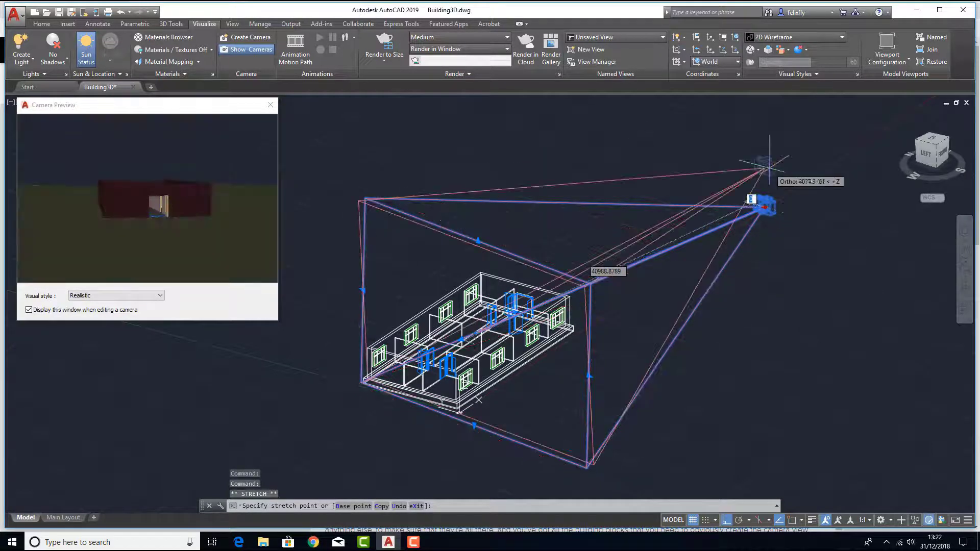
left_click(763, 176)
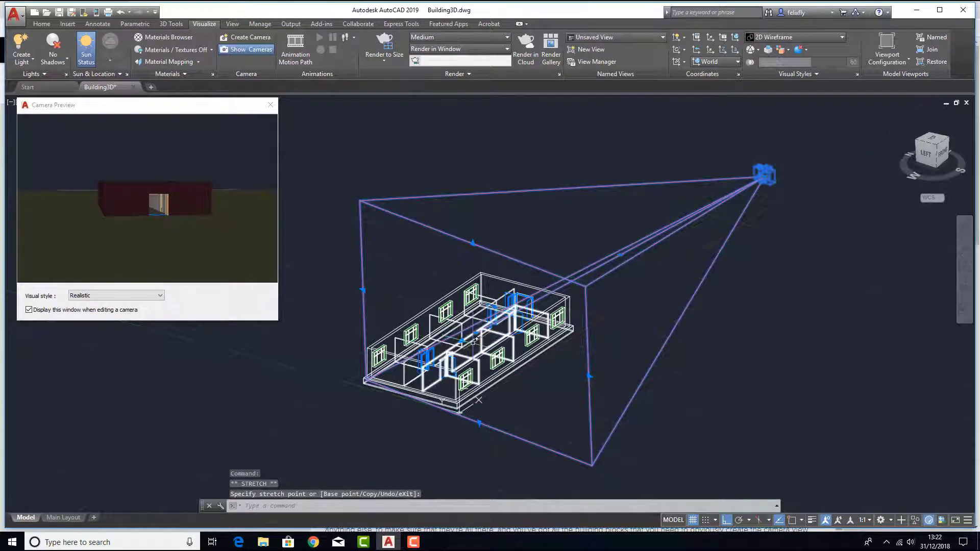
left_click(475, 332)
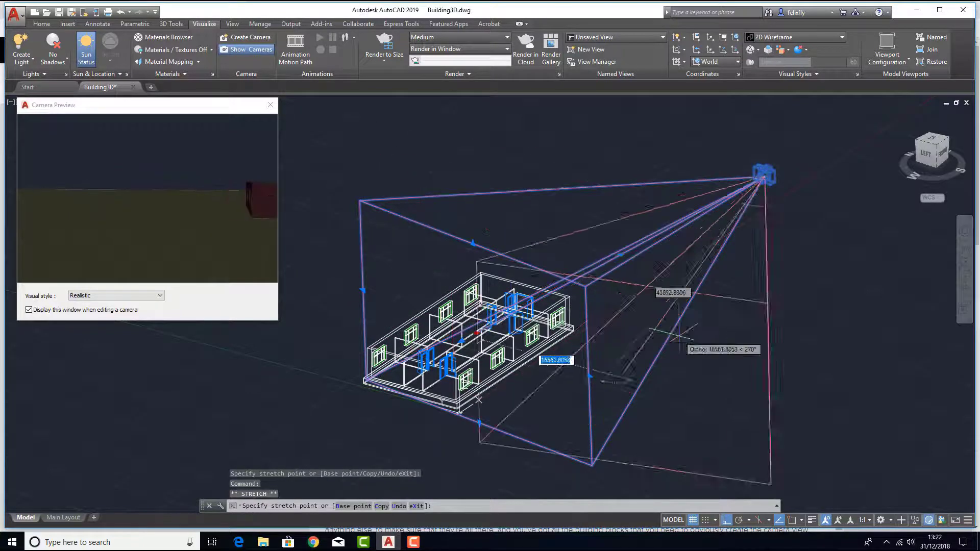
left_click(510, 322)
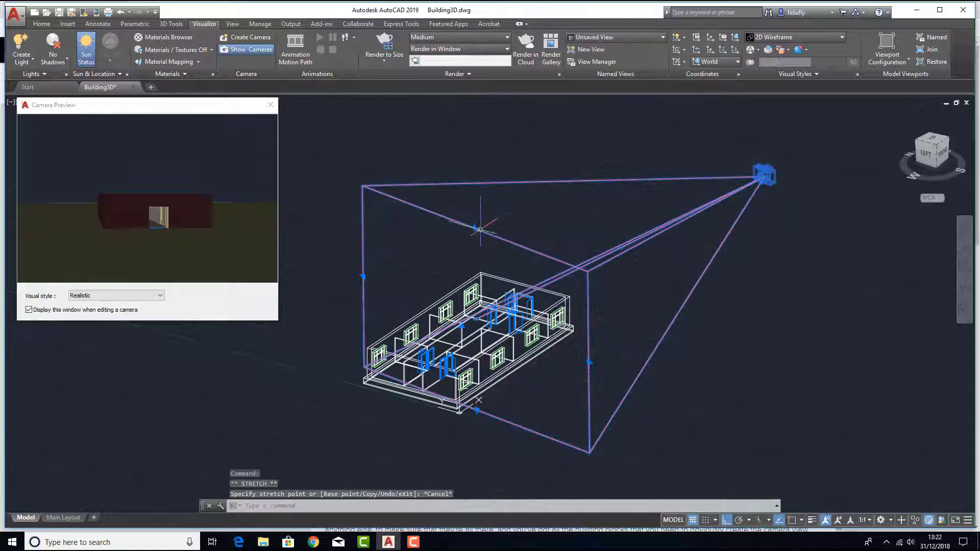
Frame the building more tightly by narrowing the camera's field of view and shifting its target sideways
left_click(475, 228)
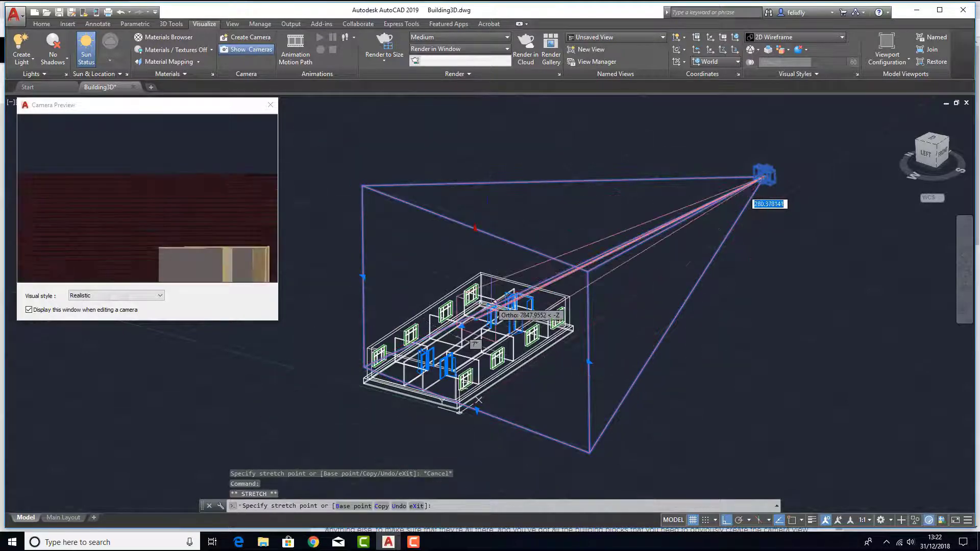
left_click(505, 265)
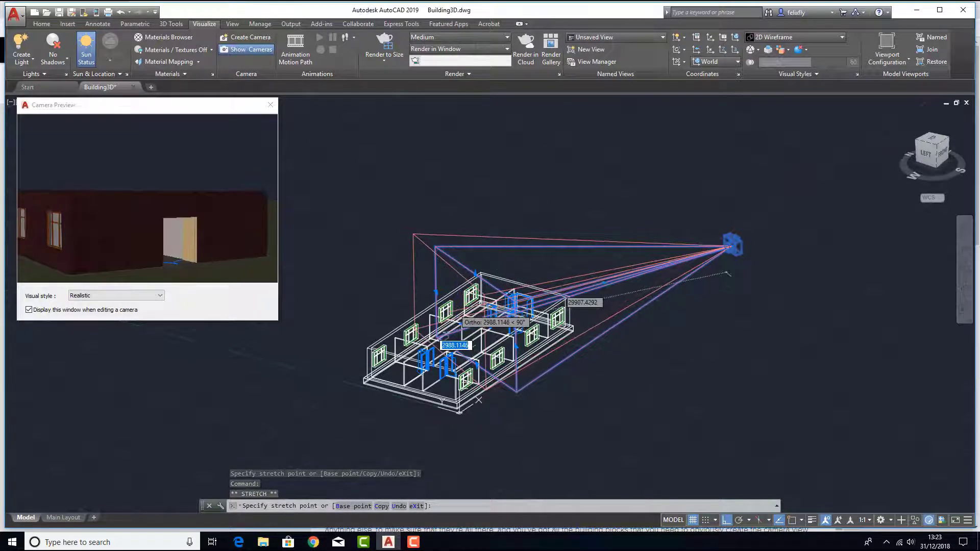
left_click(510, 321)
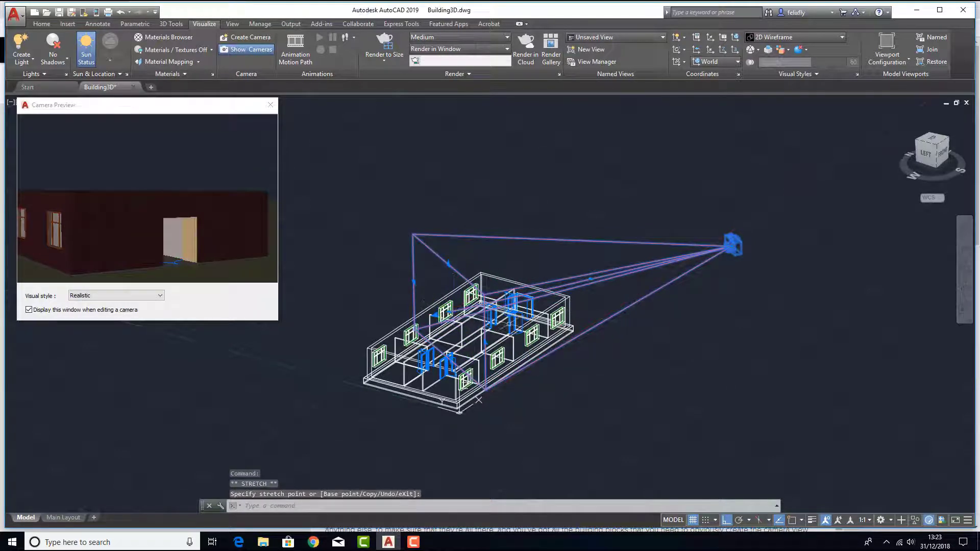
left_click(449, 264)
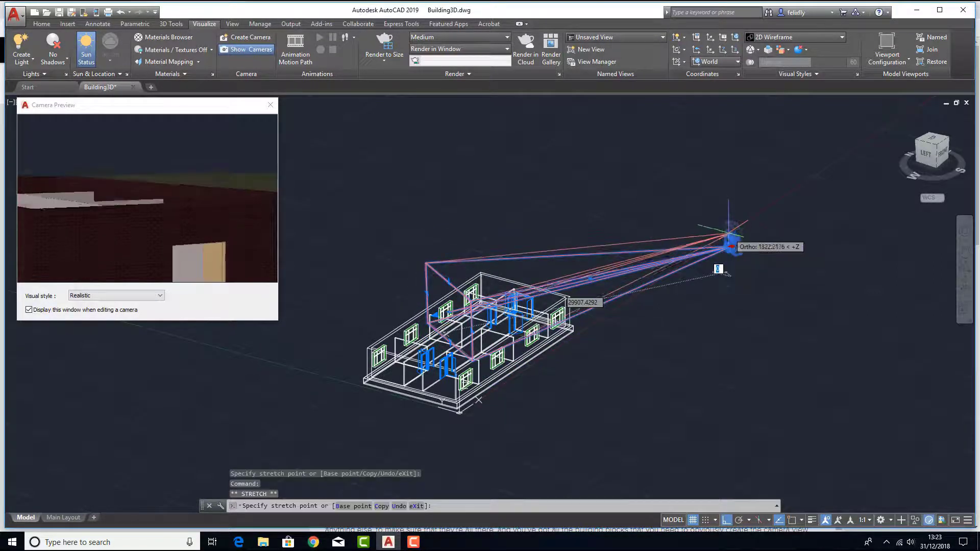
Raise the camera and re-aim its target at the entrance doors so the preview frames the building's corner from above
left_click(733, 220)
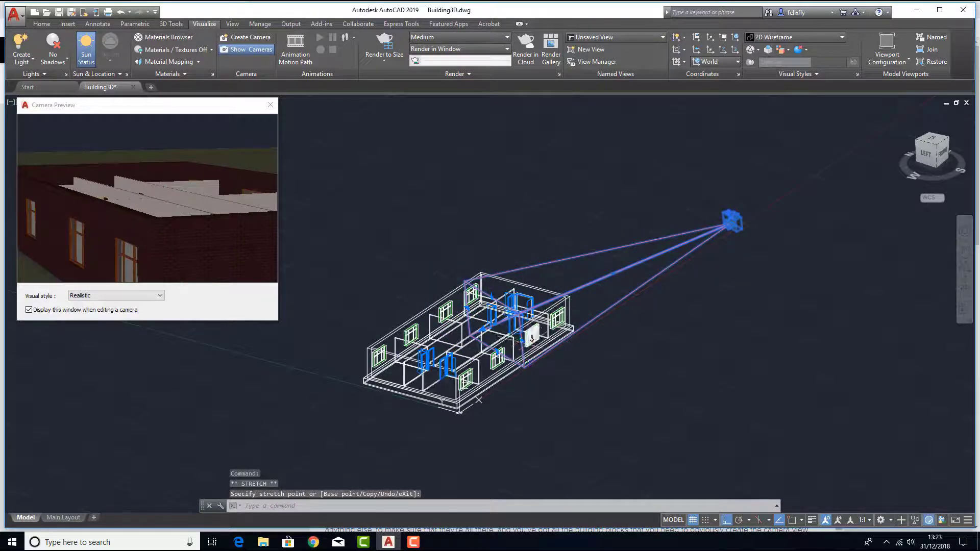
left_click(493, 324)
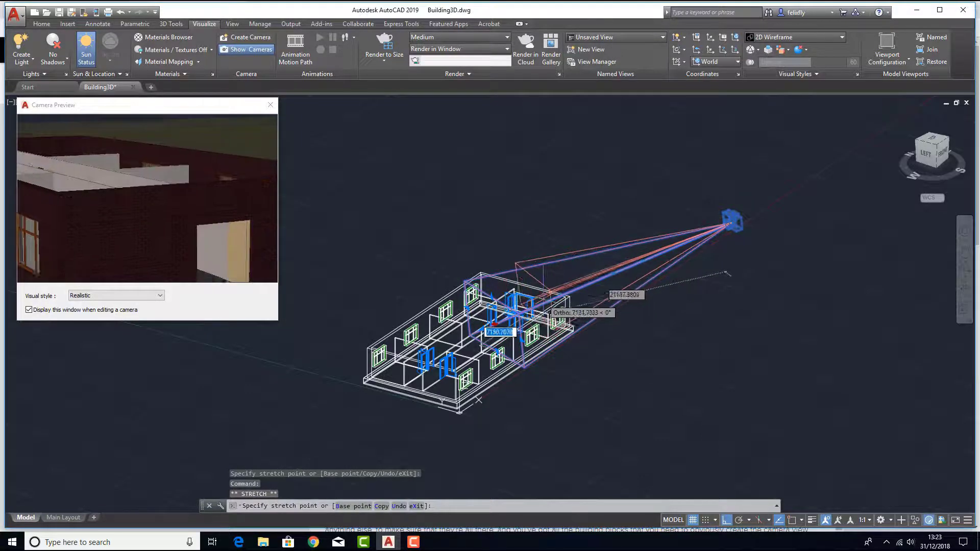
left_click(534, 295)
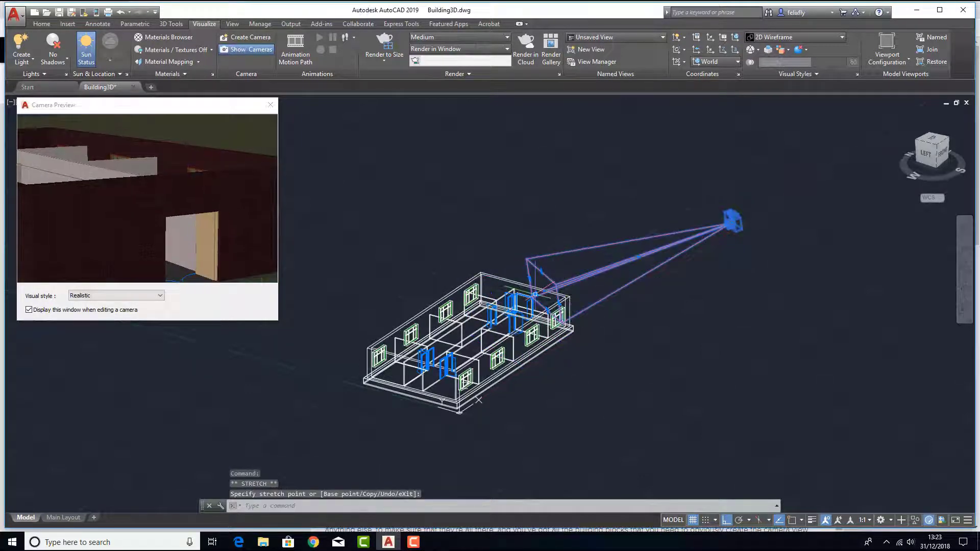
left_click(534, 294)
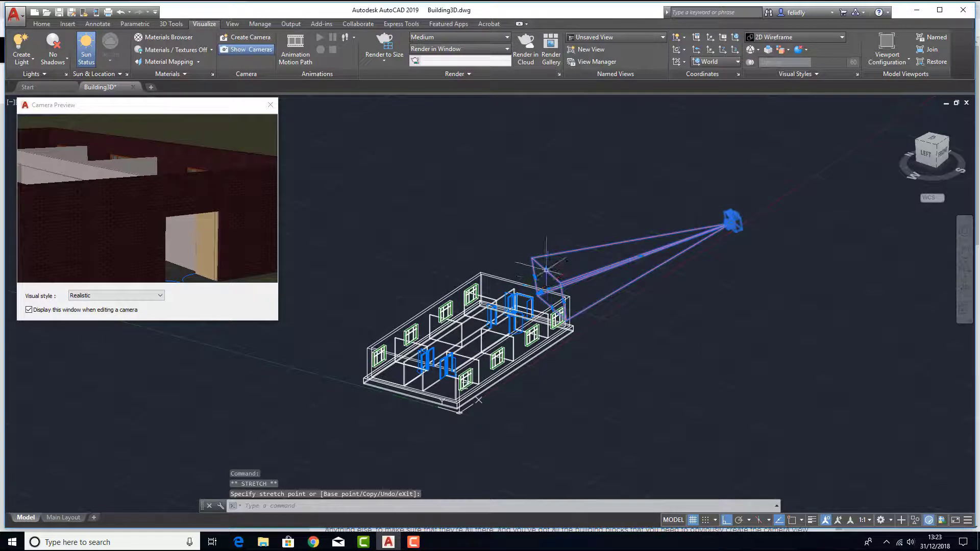
left_click(728, 274)
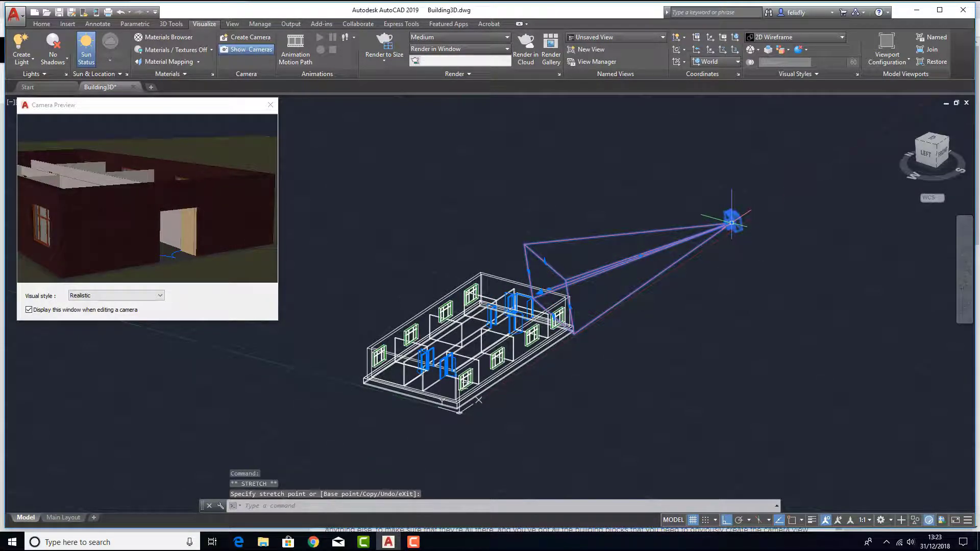
Widen the camera's field of view and move its location sideways so the preview takes in more of the entrance end
left_click(542, 261)
left_click(550, 254)
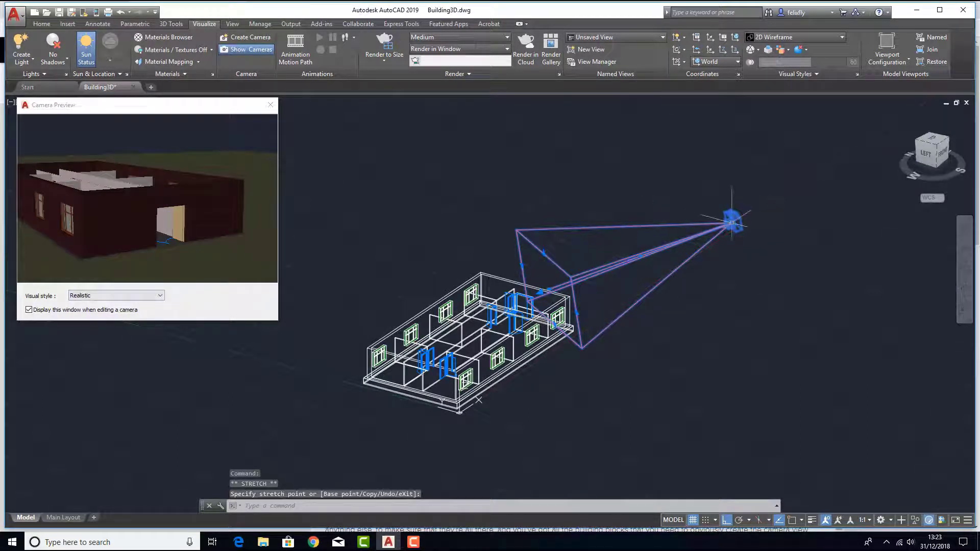
left_click(732, 222)
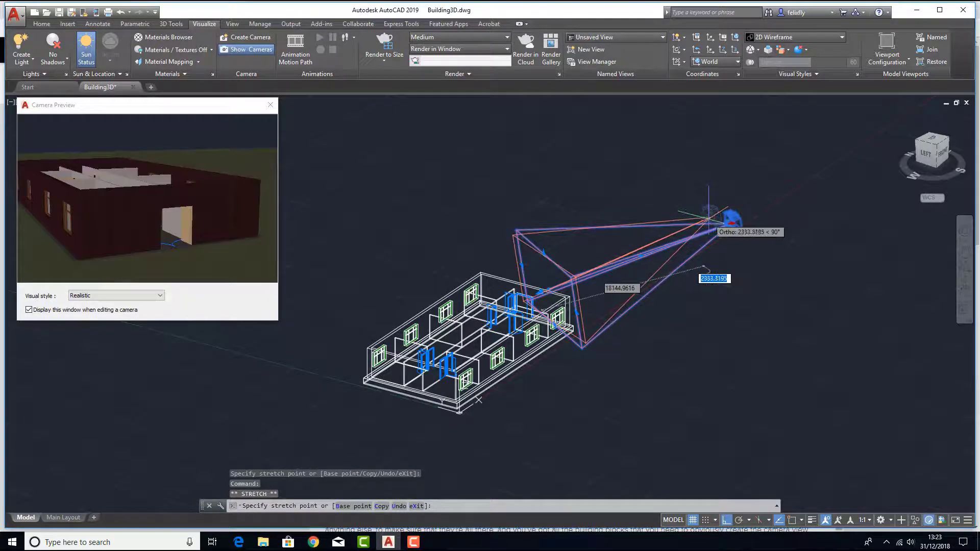
left_click(714, 218)
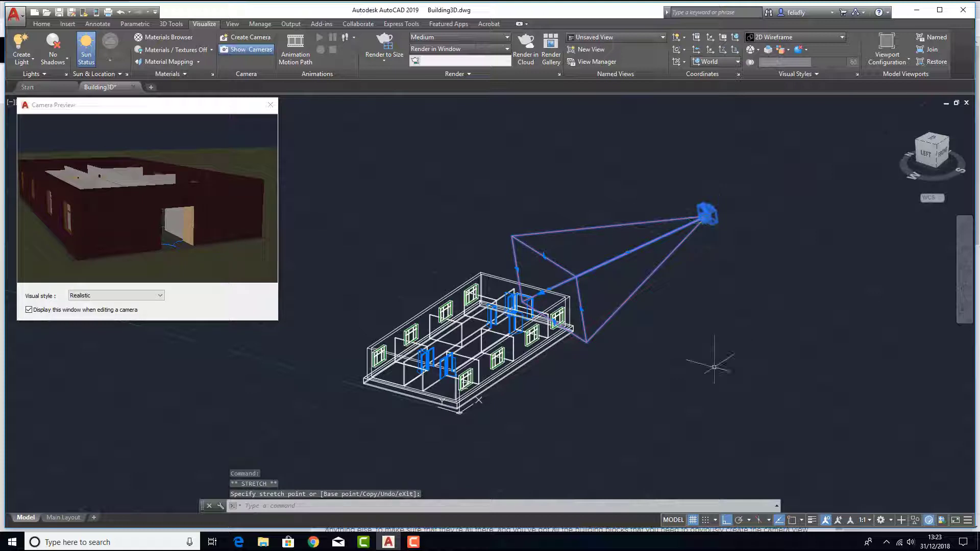
key("Escape")
left_click(714, 212)
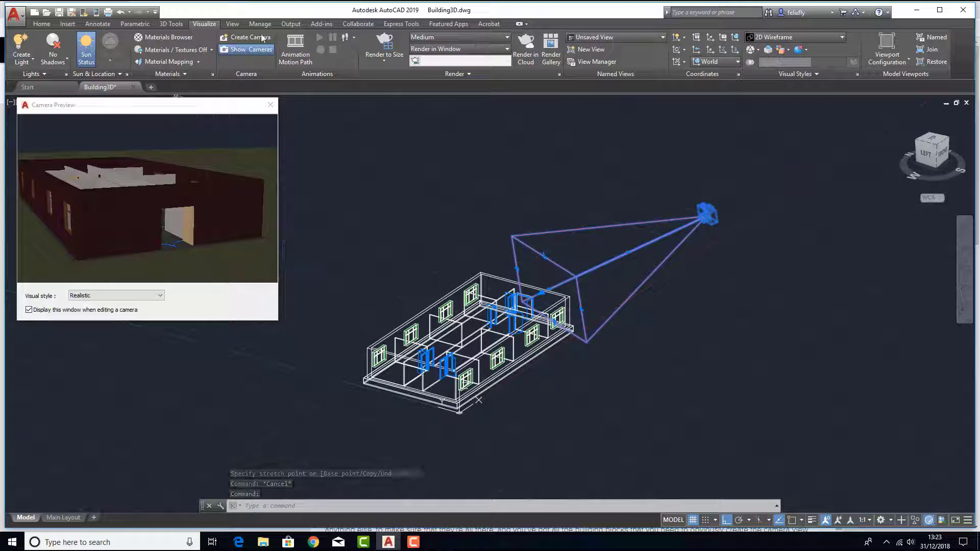
Create a second camera outside the building's near corner, opposite the first camera, with its target inside the building
left_click(249, 39)
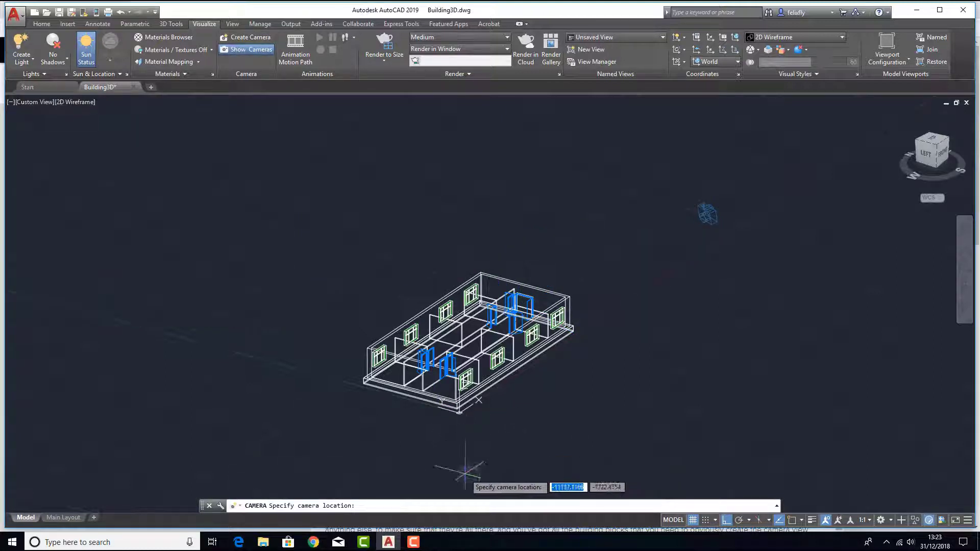
left_click(475, 349)
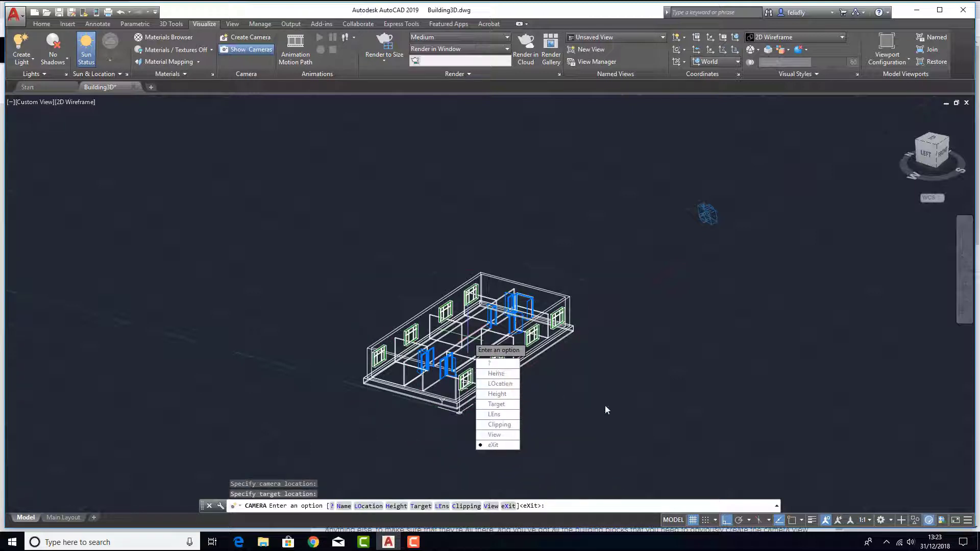
key("Return")
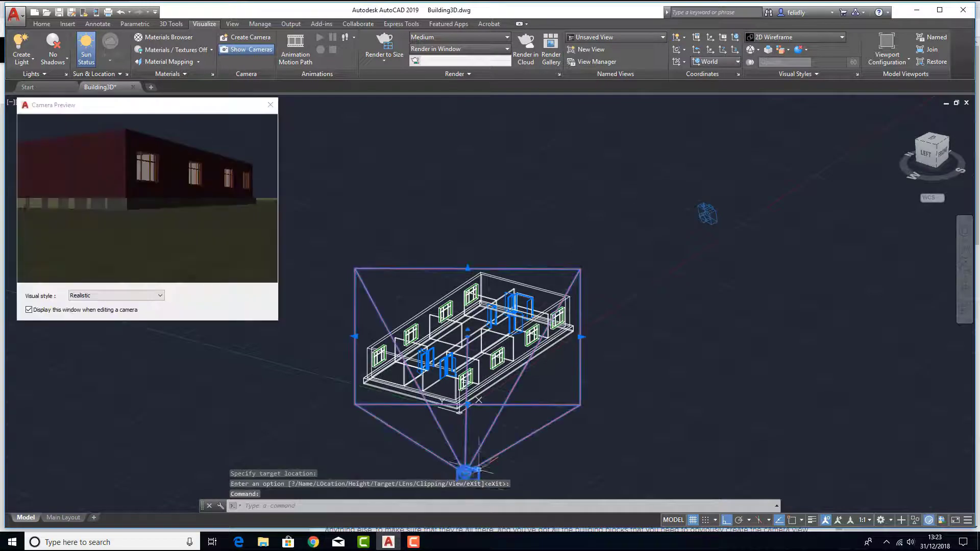
Compare the preview of the entrance camera with that of the new camera at the near corner
left_click(707, 213)
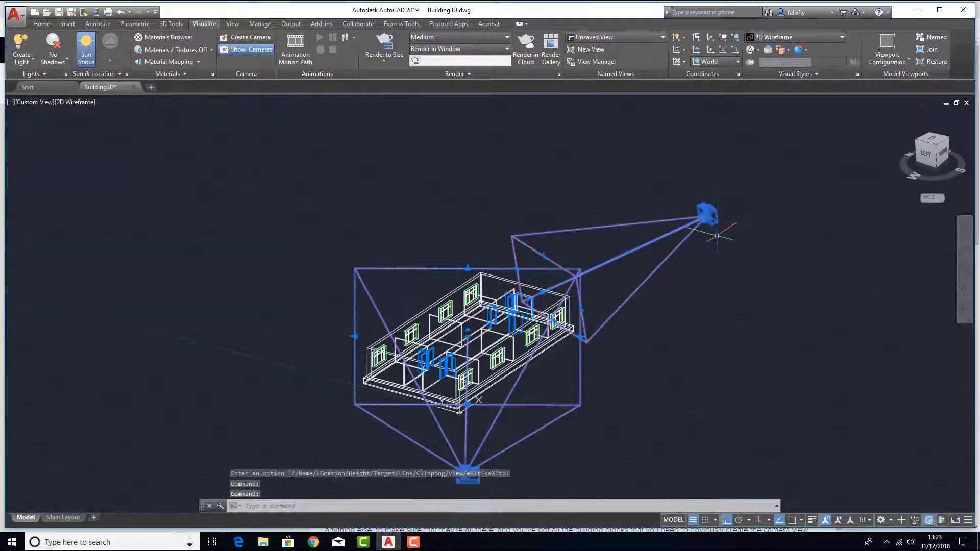
key("Escape")
left_click(713, 211)
key("Escape")
left_click(467, 474)
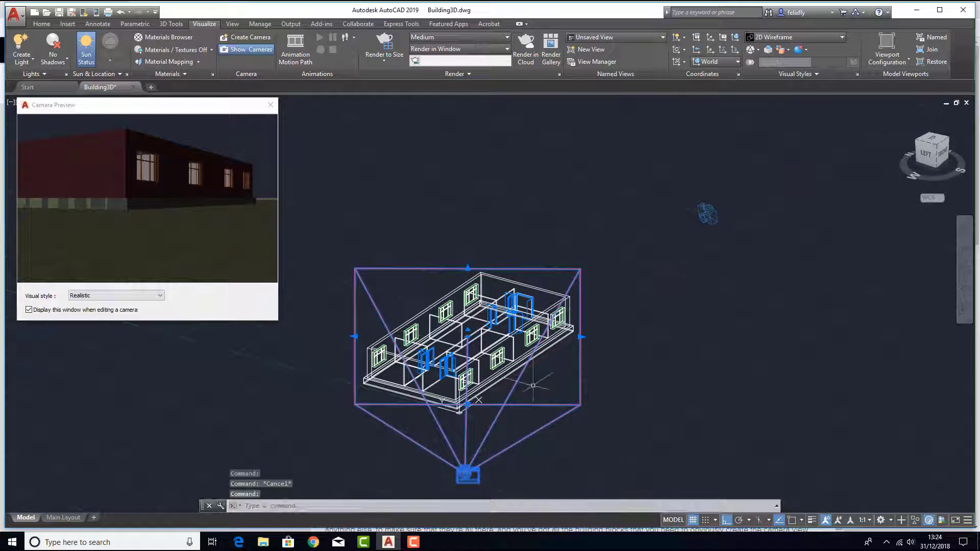
key("Escape")
key("Escape")
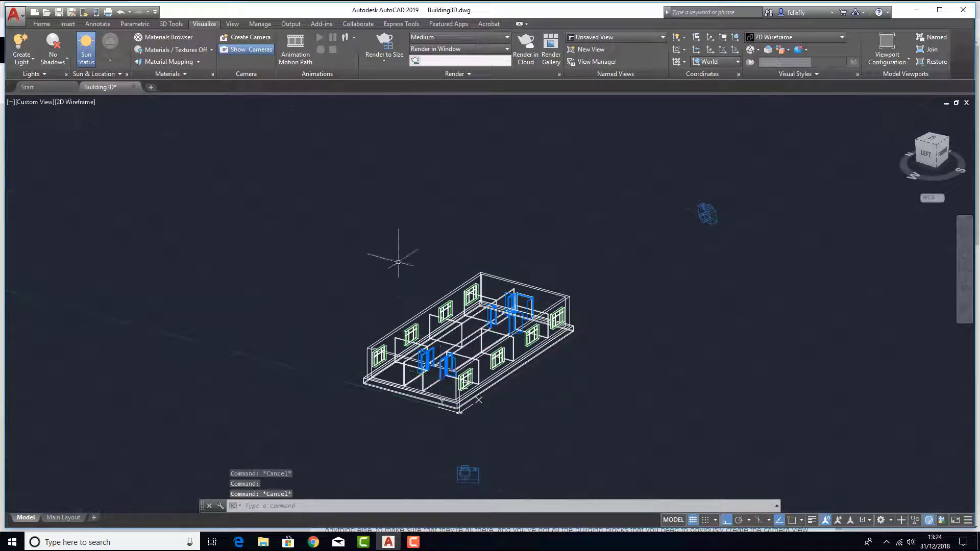
Orbit to view the building's long front side and inspect both cameras' previews and the options available for the entrance camera
middle_click_drag(410, 299, 483, 323, "shift")
scroll(420, 317, "down", 5)
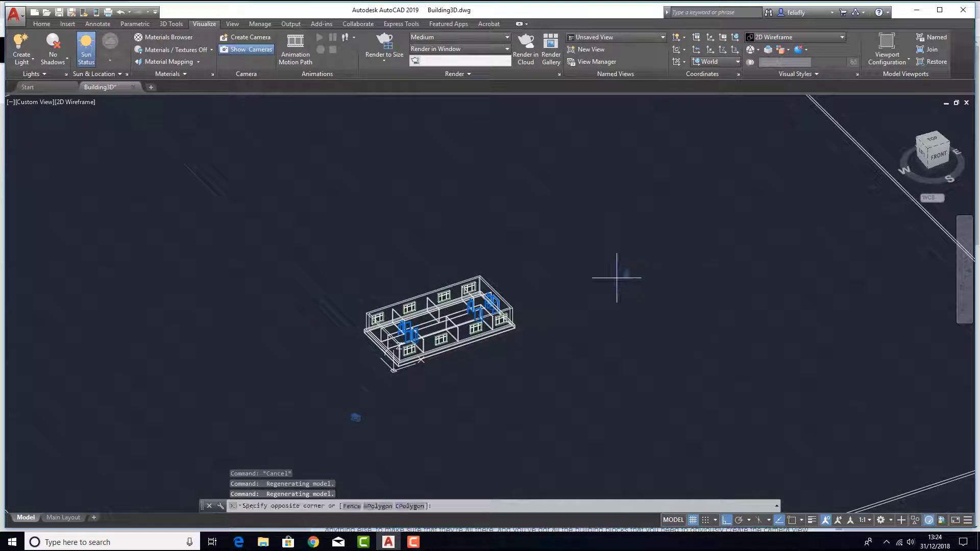
left_click(574, 301)
left_click(623, 276)
left_click(614, 322)
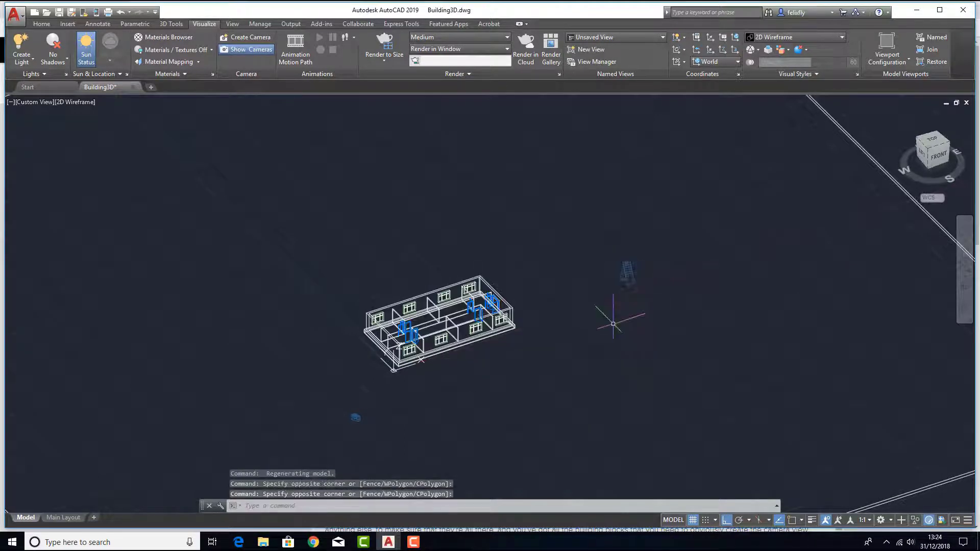
left_click(631, 269)
right_click(630, 269)
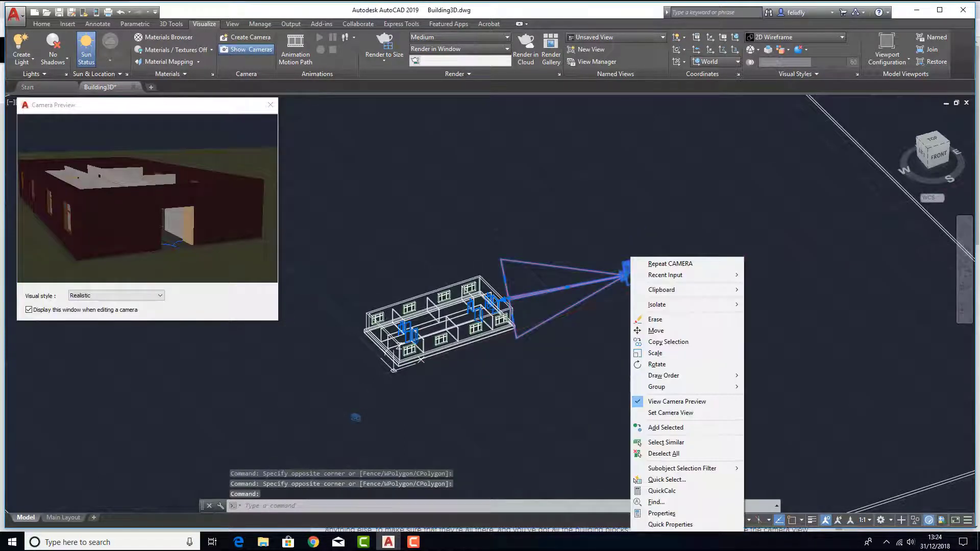
key("Escape")
key("Escape")
left_click(356, 417)
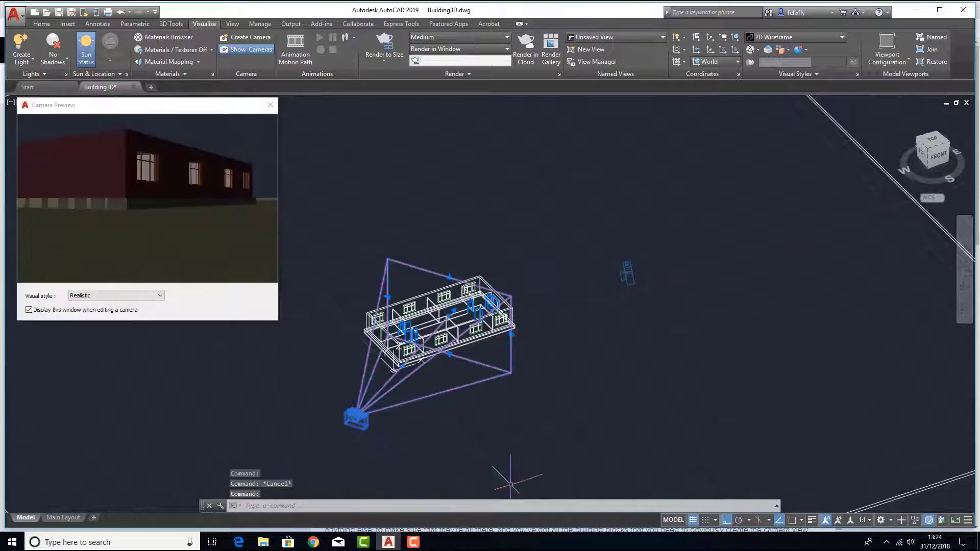
key("Escape")
left_click(627, 270)
right_click(626, 258)
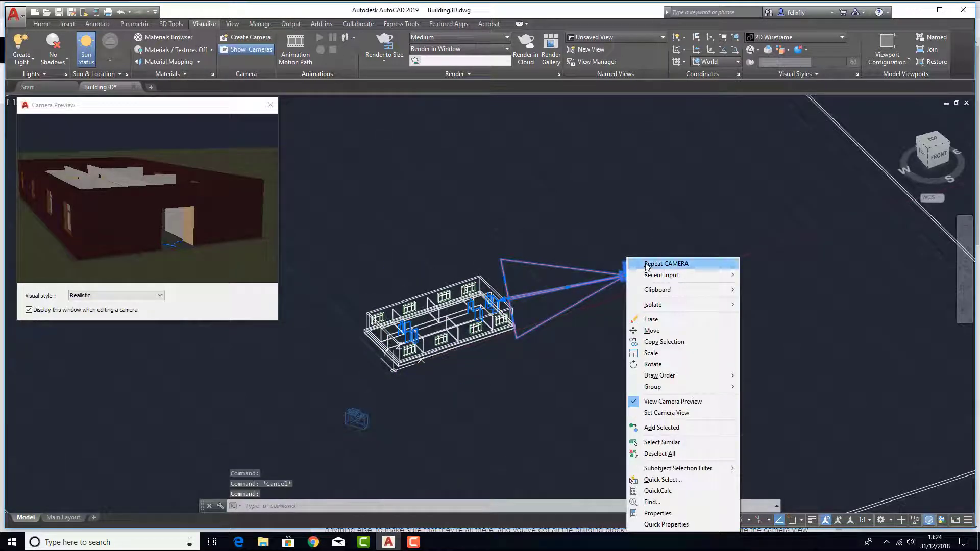
key("Escape")
key("Escape")
Recheck the entrance camera's Realistic preview against the second camera's view of the building
scroll(403, 317, "up", 5)
scroll(400, 345, "down", 5)
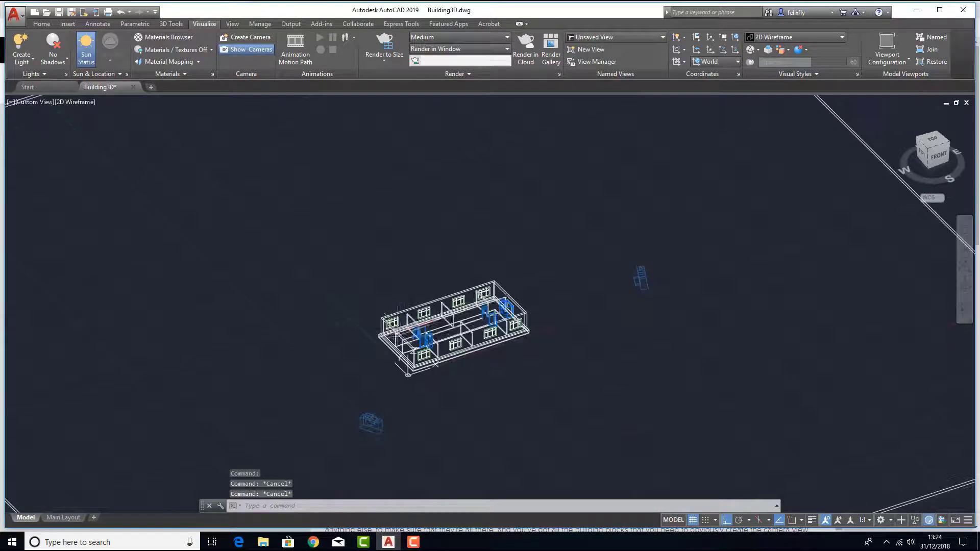
left_click(640, 279)
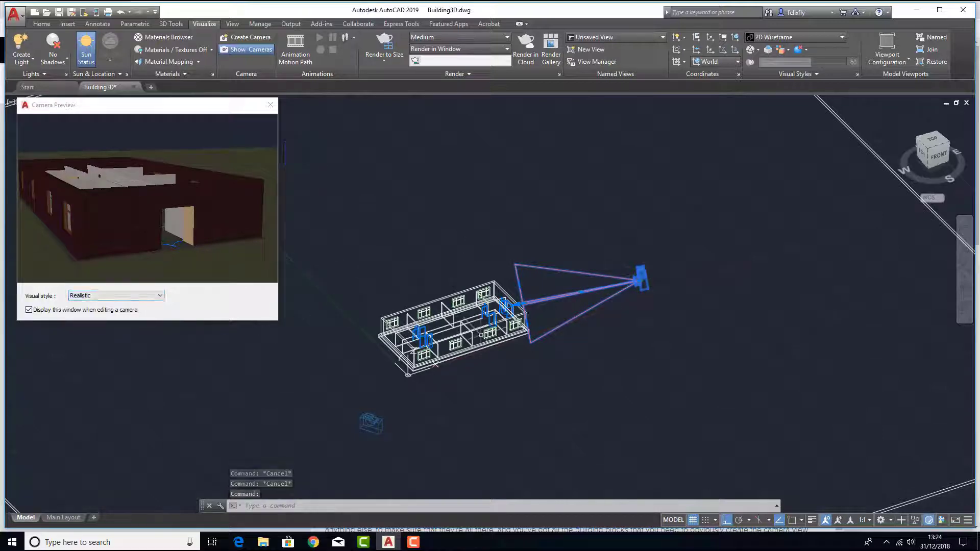
key("Escape")
key("Escape")
left_click(651, 276)
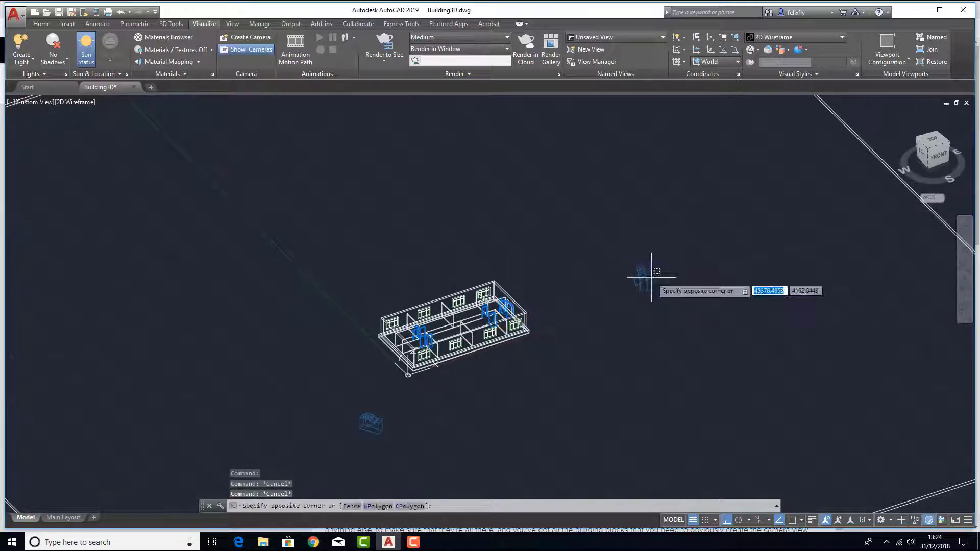
left_click(631, 261)
key("Escape")
left_click(378, 421)
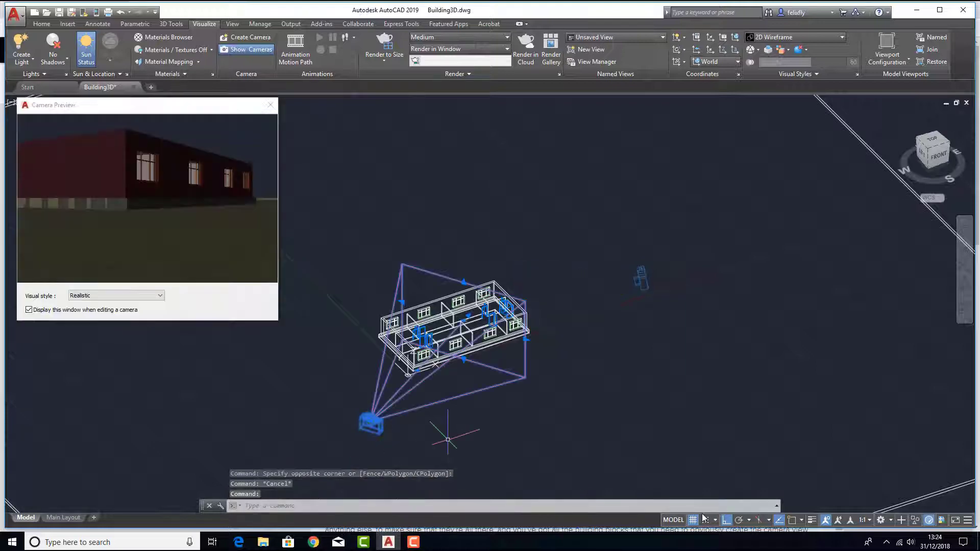
key("Escape")
left_click(637, 273)
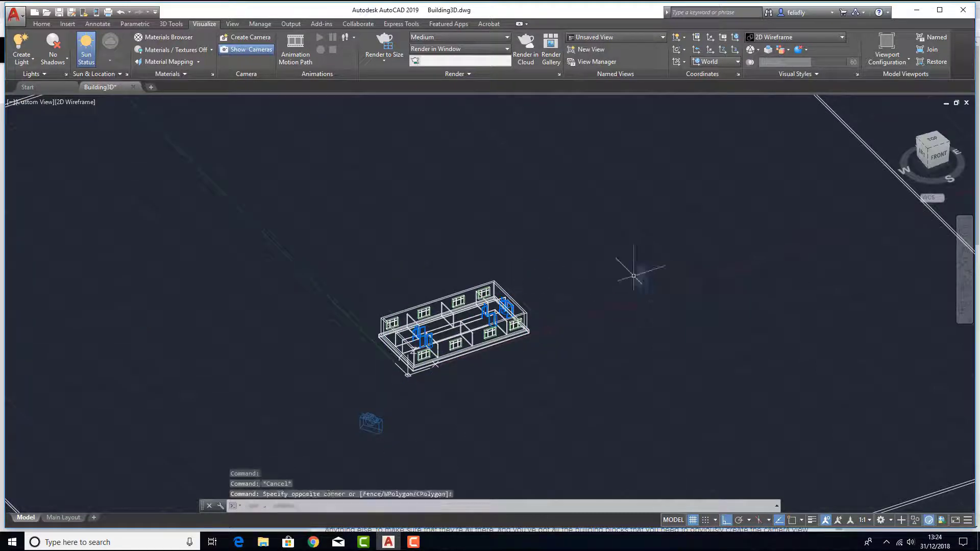
left_click(644, 277)
key("Escape")
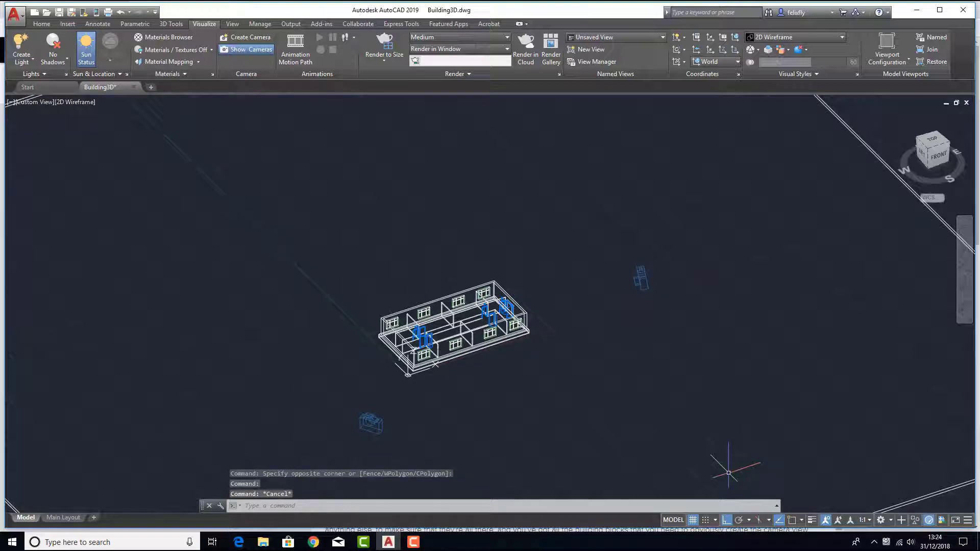
scroll(435, 350, "up", 6)
scroll(436, 348, "down", 6)
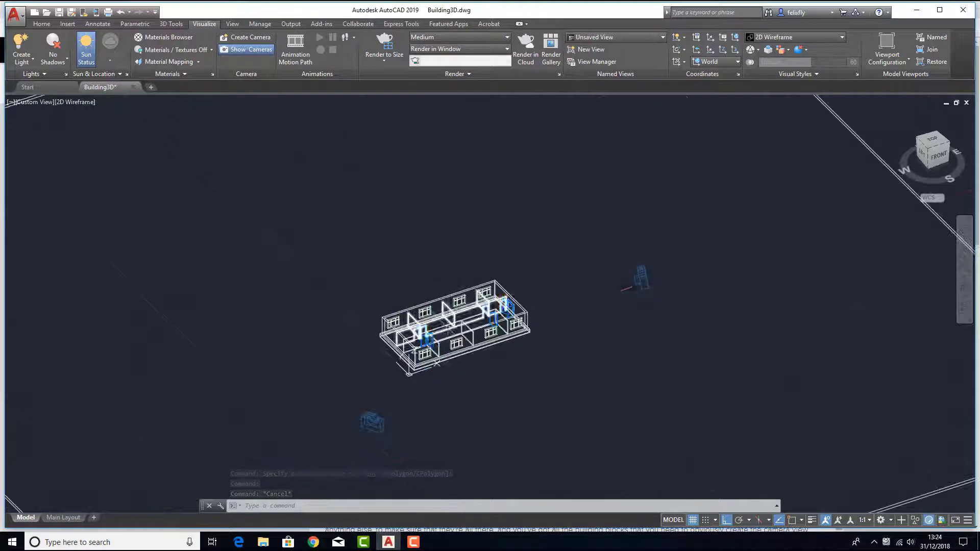
scroll(602, 293, "up", 8)
scroll(474, 208, "down", 6)
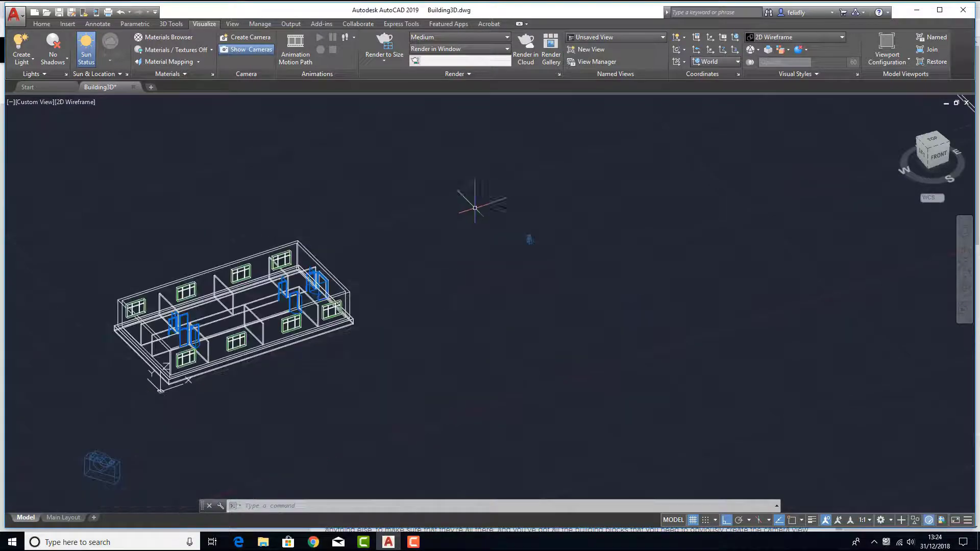
middle_click_drag(170, 249, 420, 176)
scroll(468, 222, "up", 8)
scroll(513, 271, "down", 2)
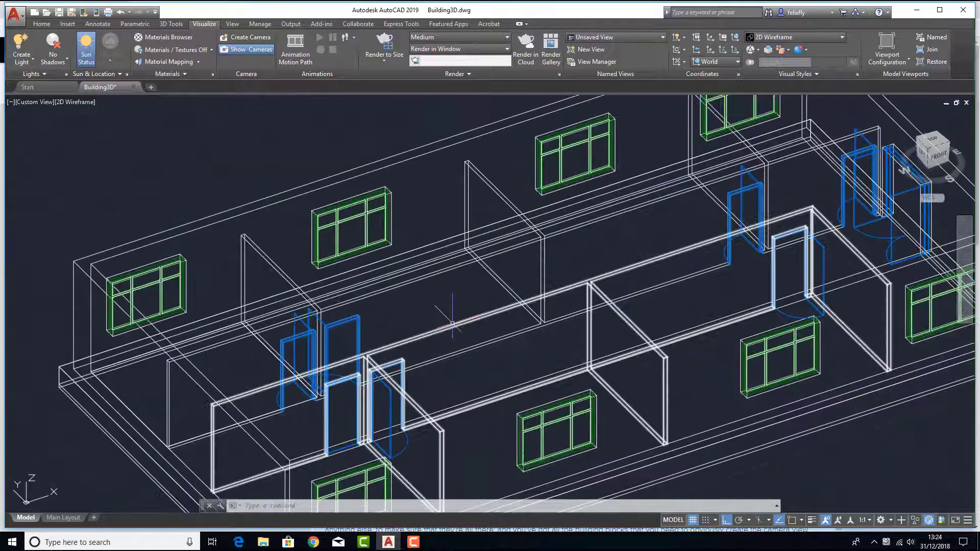
scroll(449, 322, "down", 3)
scroll(453, 322, "up", 3)
scroll(452, 323, "down", 2)
scroll(617, 357, "down", 5)
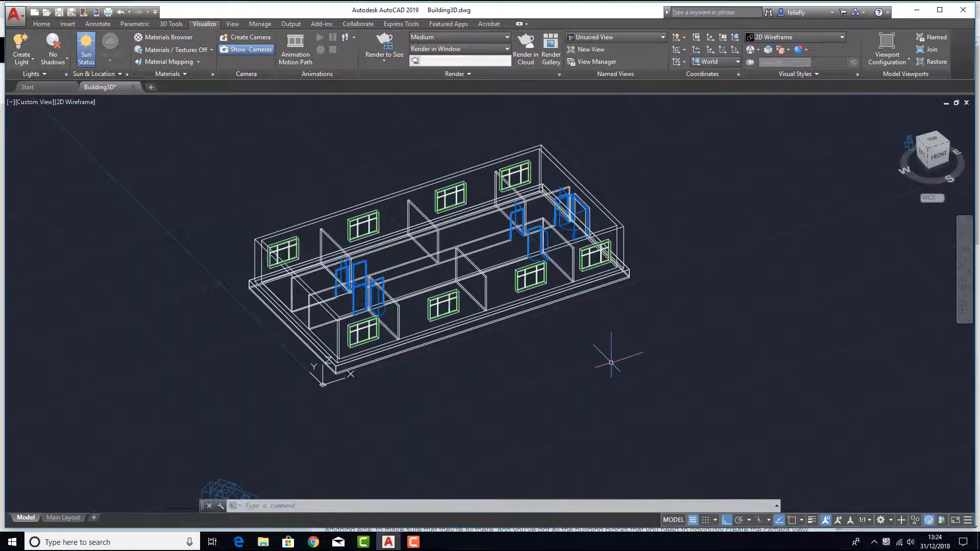
scroll(324, 339, "down", 3)
scroll(323, 350, "up", 5)
scroll(317, 346, "down", 5)
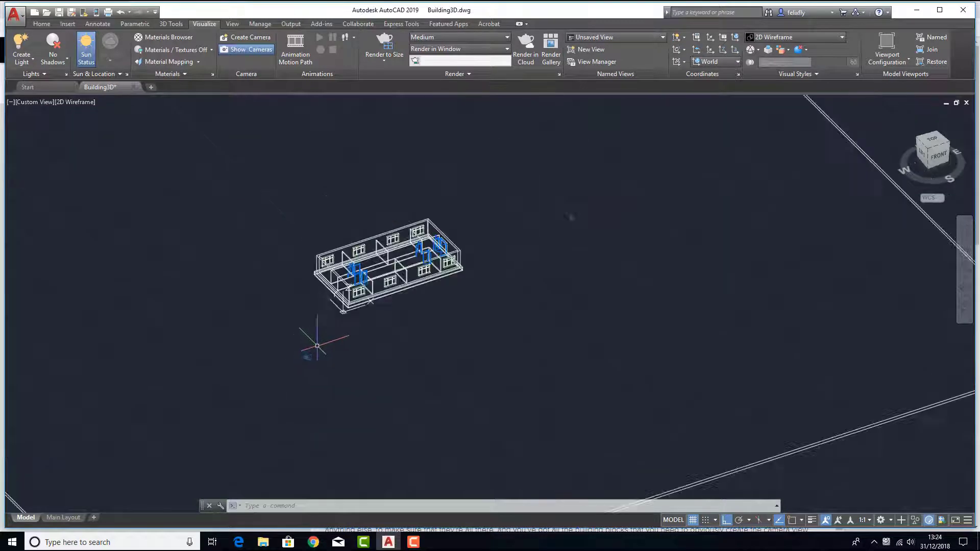
Examine the entrance camera's symbol up close and briefly bring up its preview
scroll(572, 215, "up", 8)
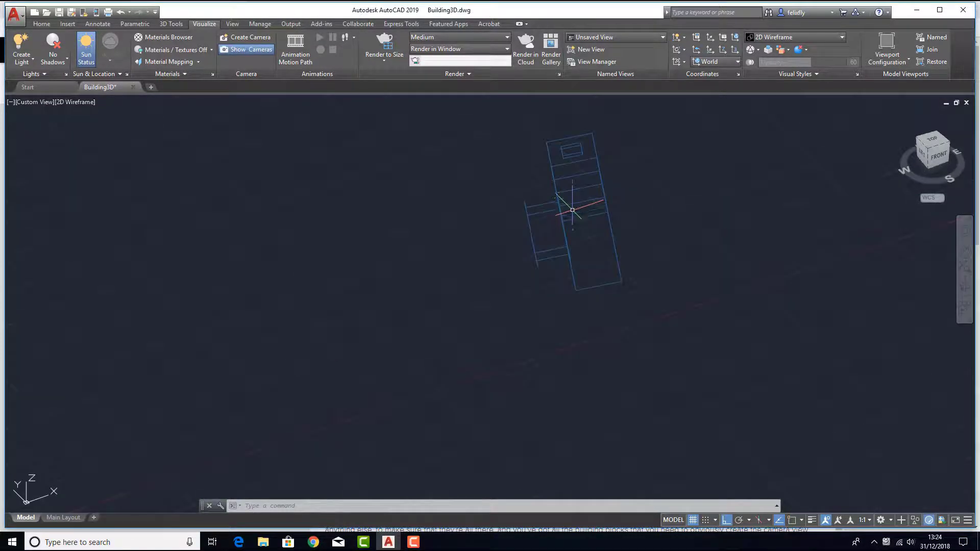
scroll(580, 180, "down", 5)
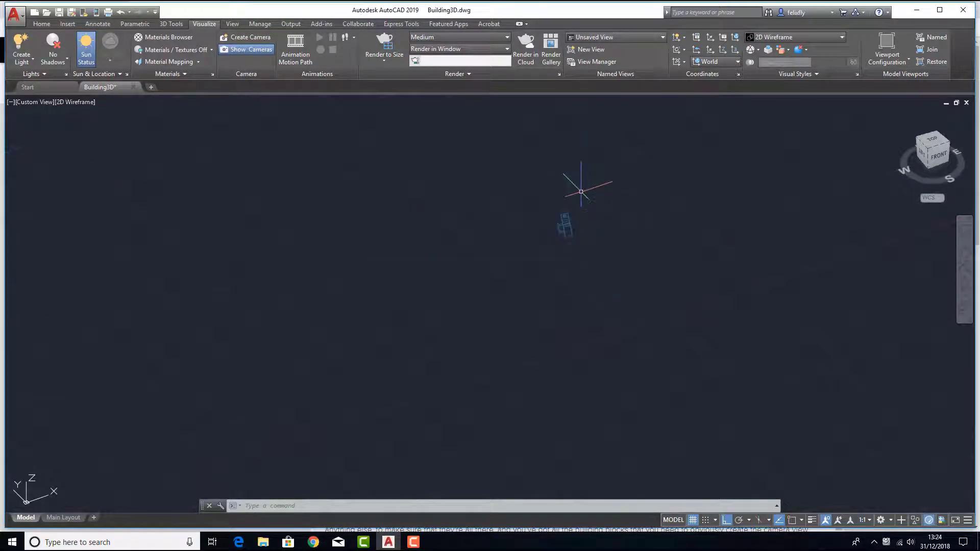
left_click(579, 192)
left_click(430, 307)
key("Escape")
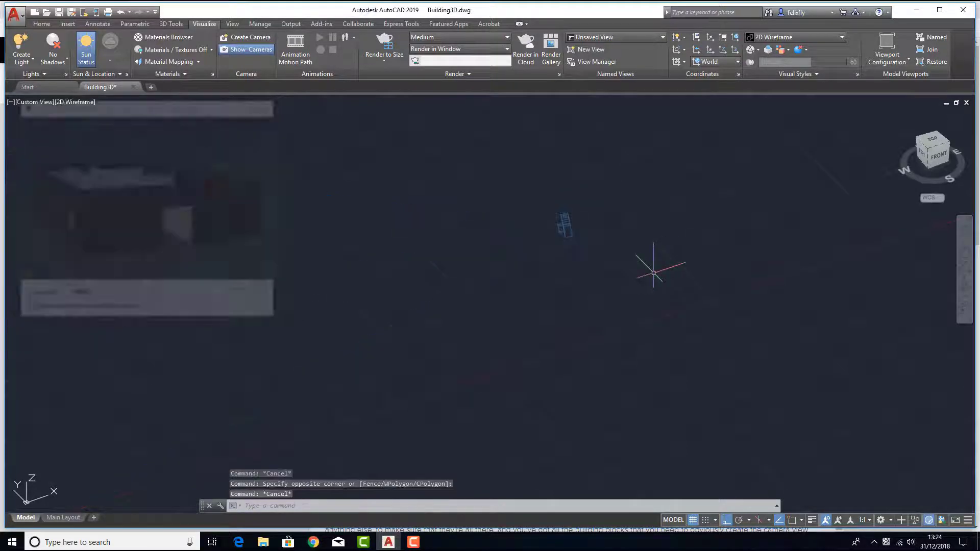
scroll(451, 233, "down", 2)
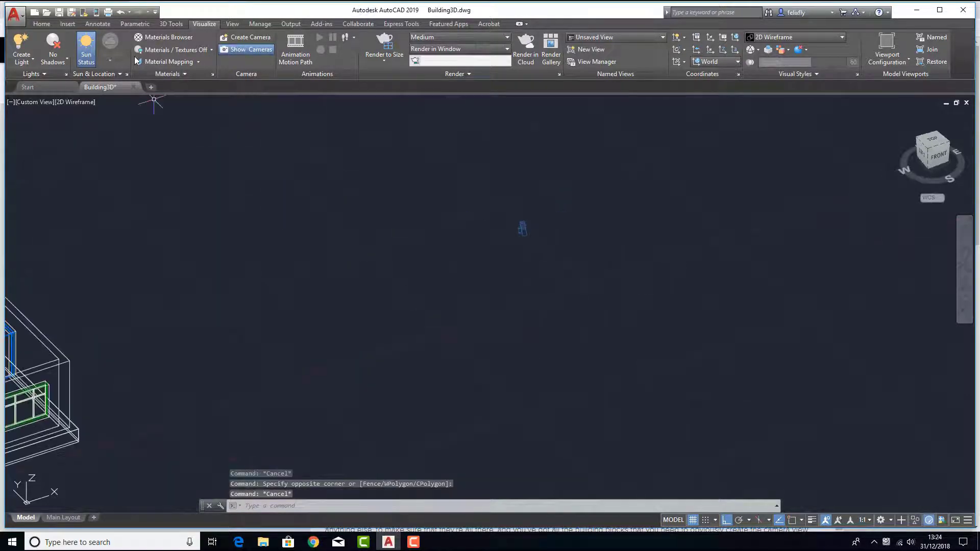
scroll(252, 197, "down", 5)
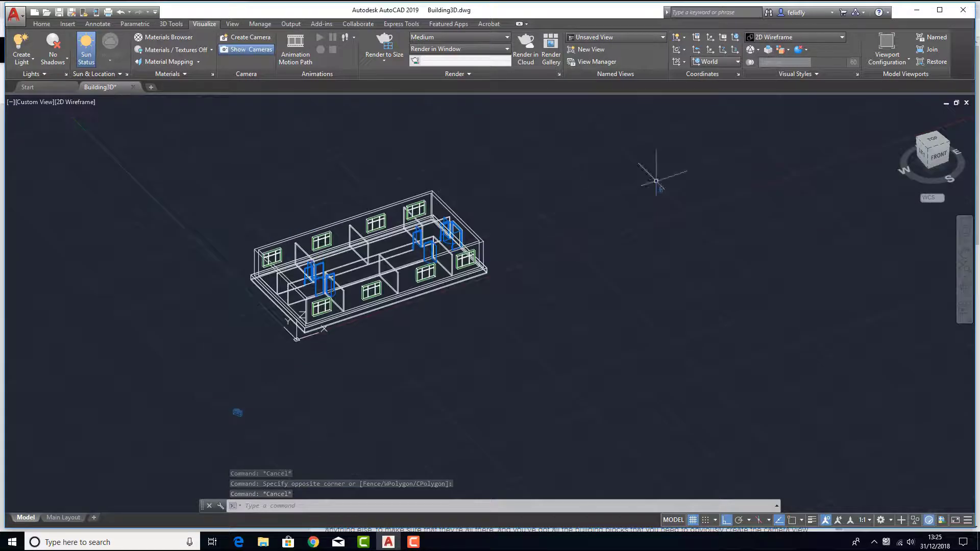
scroll(115, 158, "up", 1)
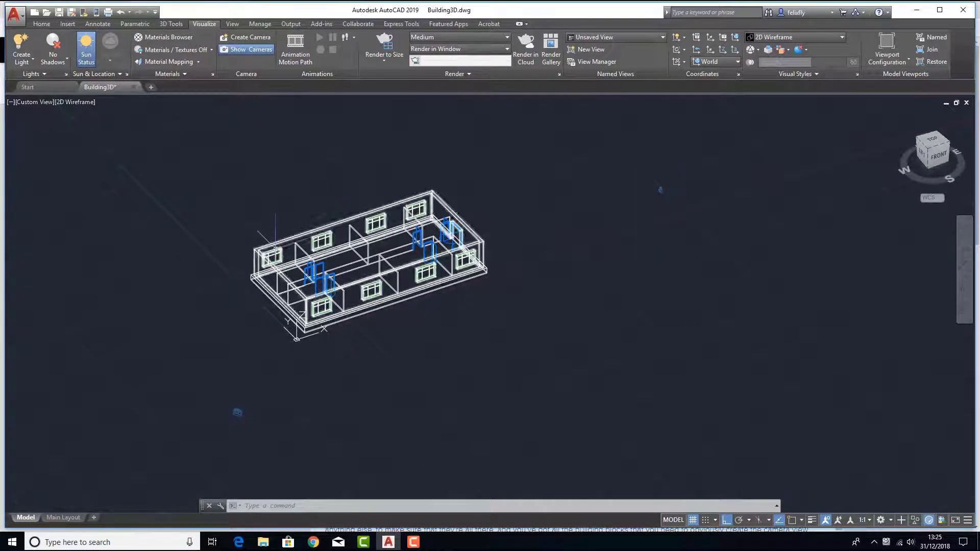
middle_click_drag(322, 266, 324, 207)
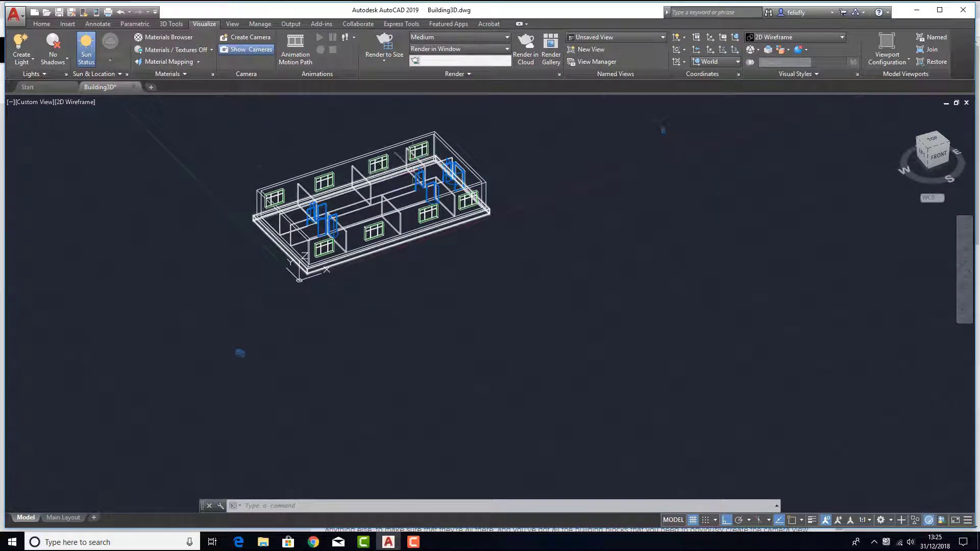
middle_click_drag(387, 244, 451, 314)
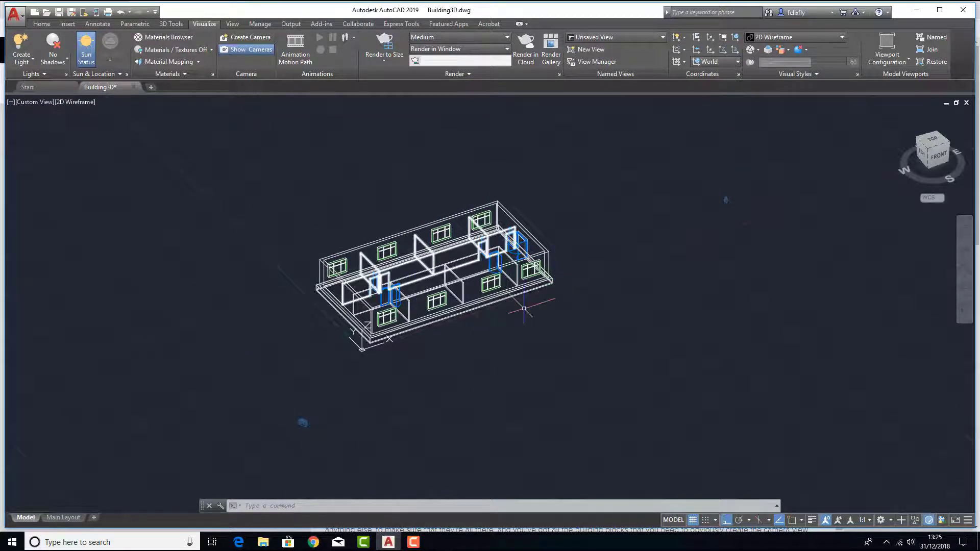